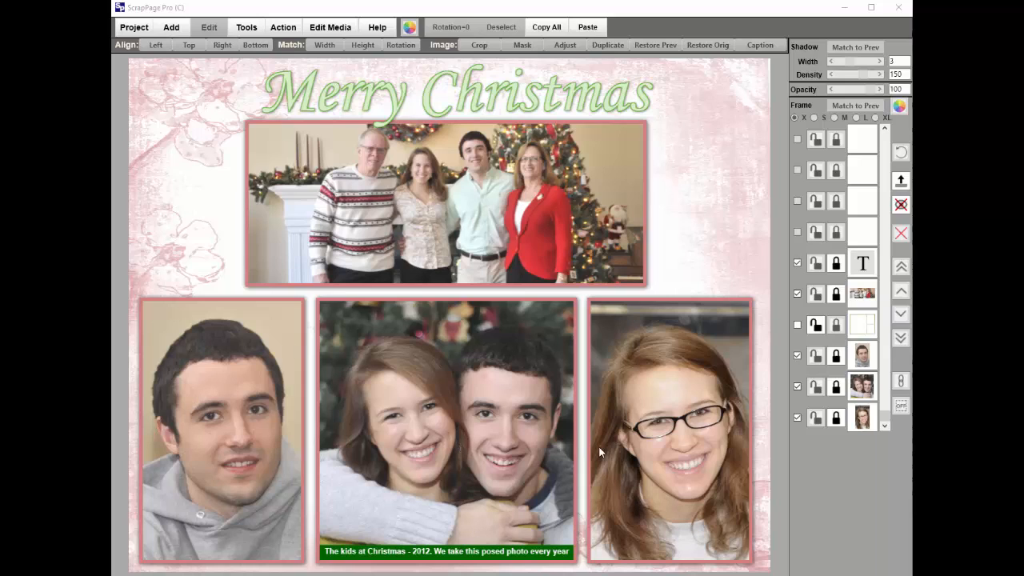
Show the hidden green frame overlay and delete it from the page
left_click(797, 326)
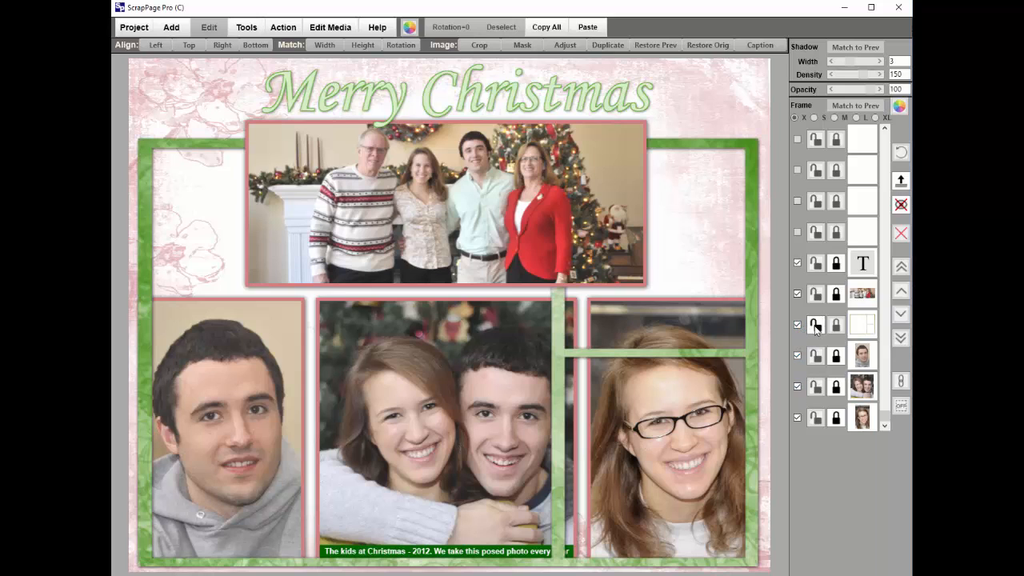
left_click(863, 328)
left_click(901, 234)
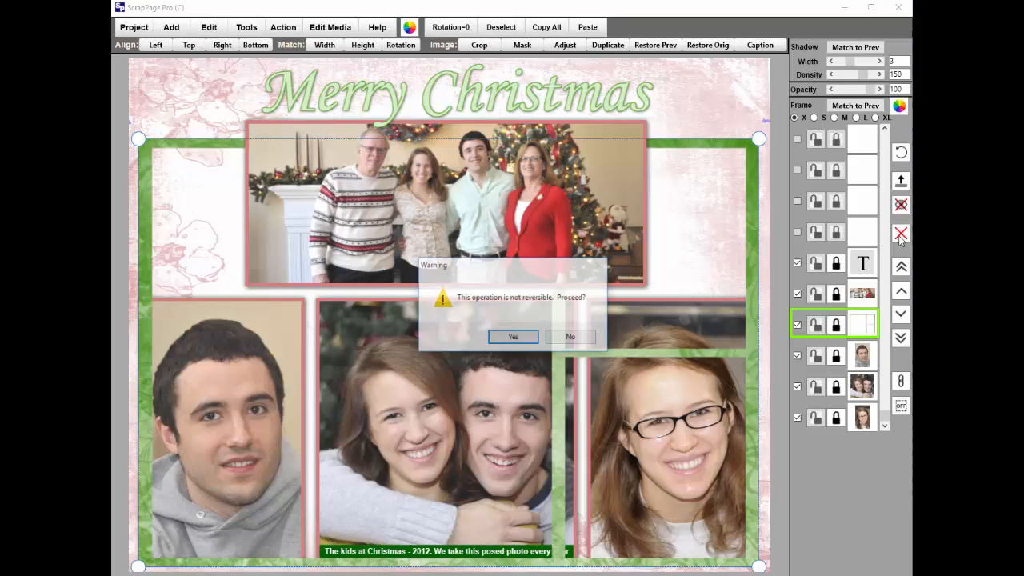
left_click(513, 336)
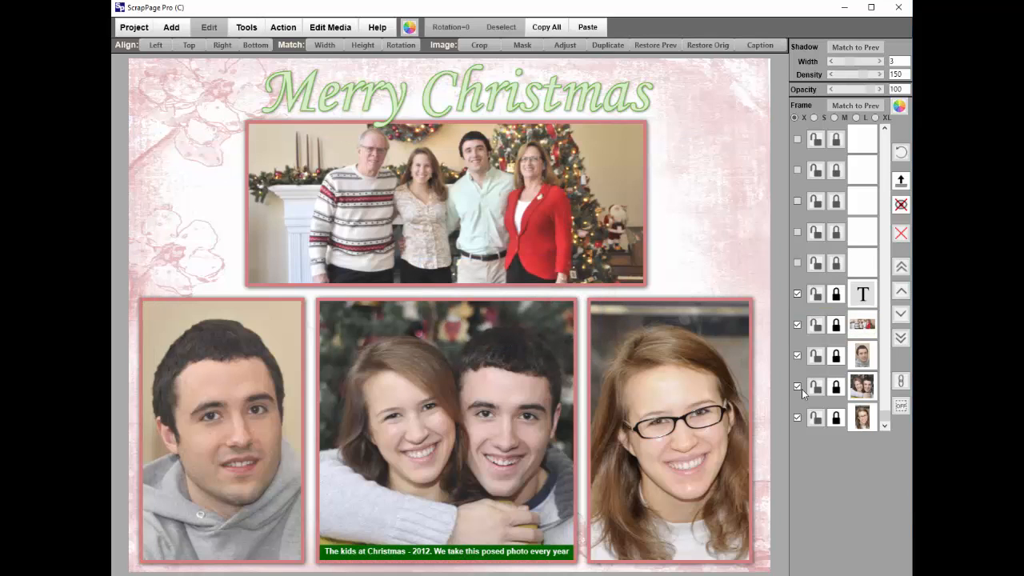
Delete the captioned photo of the two kids between the two portraits
left_click(485, 399)
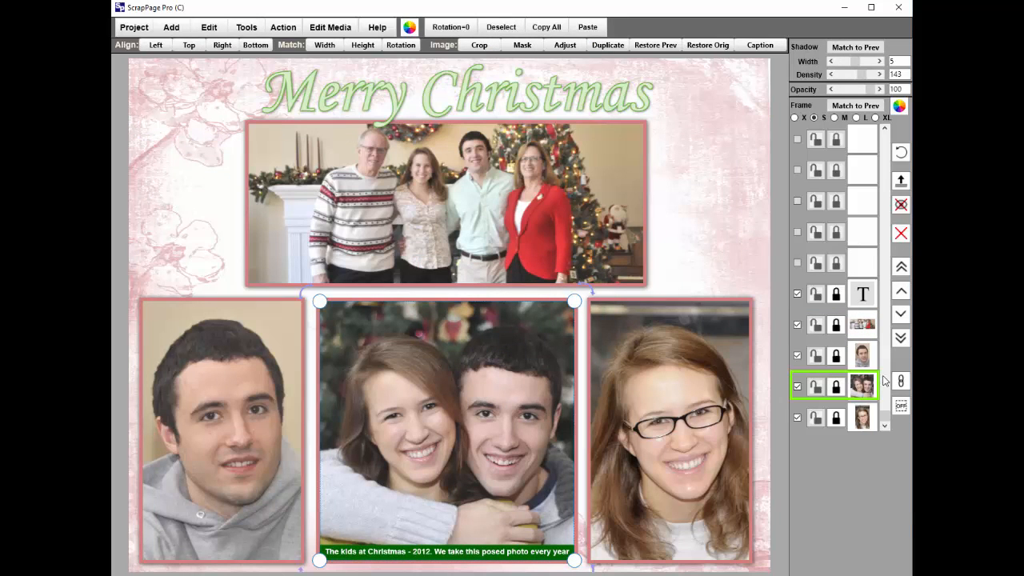
left_click(903, 236)
left_click(516, 340)
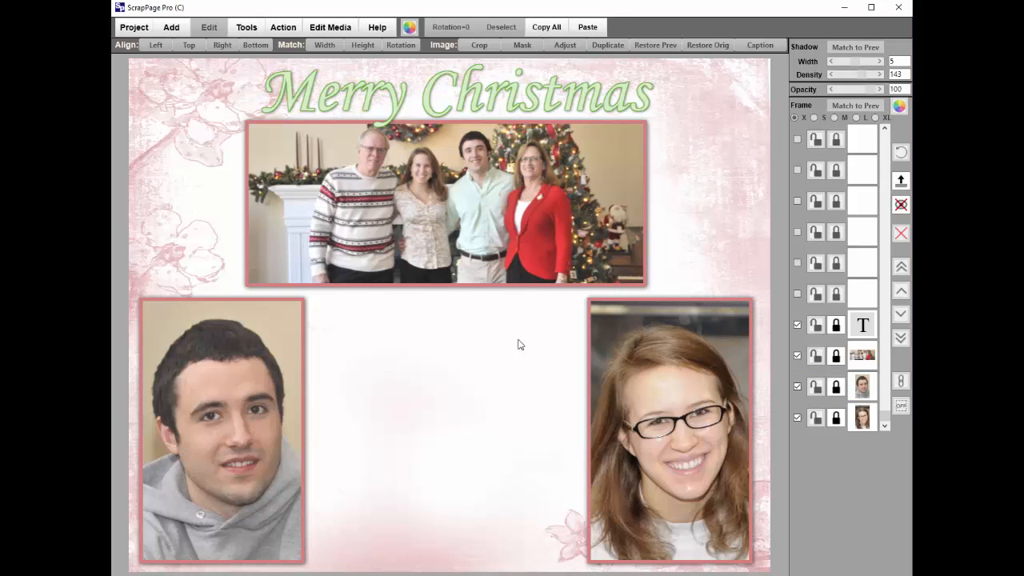
Restore the family photo to its original uncropped image and apply a brightness increase to it
left_click(486, 232)
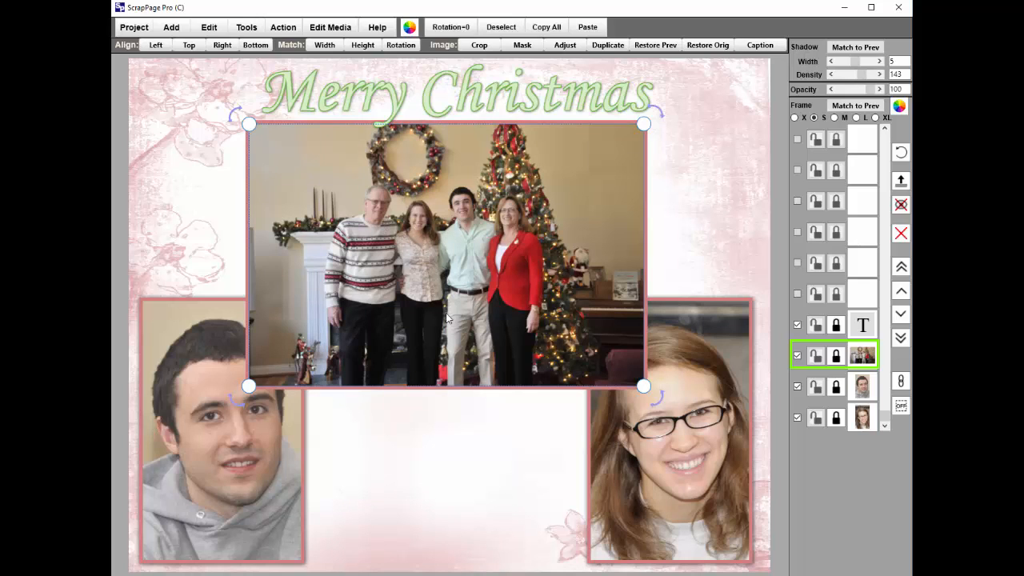
left_click(566, 46)
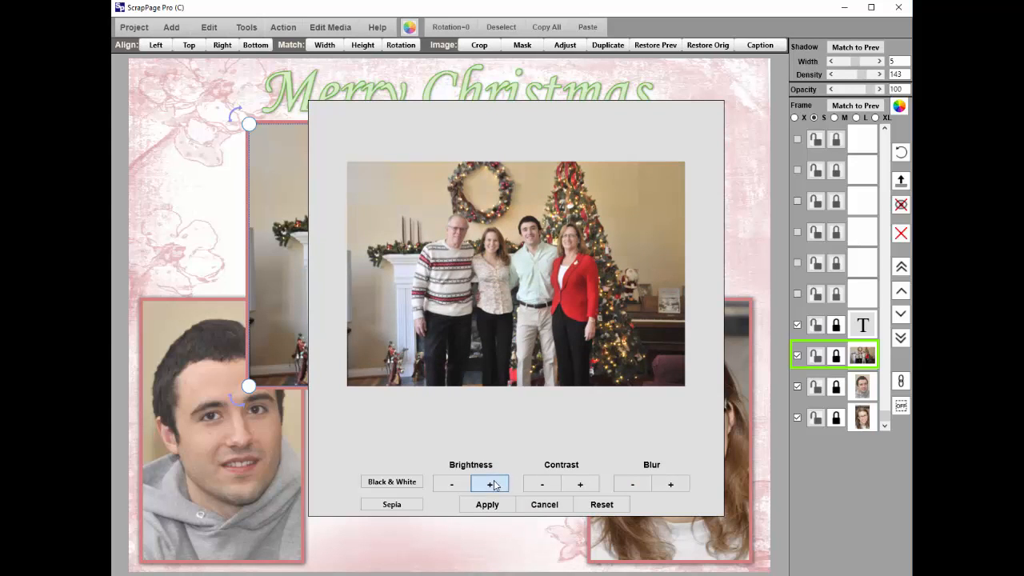
left_click(495, 505)
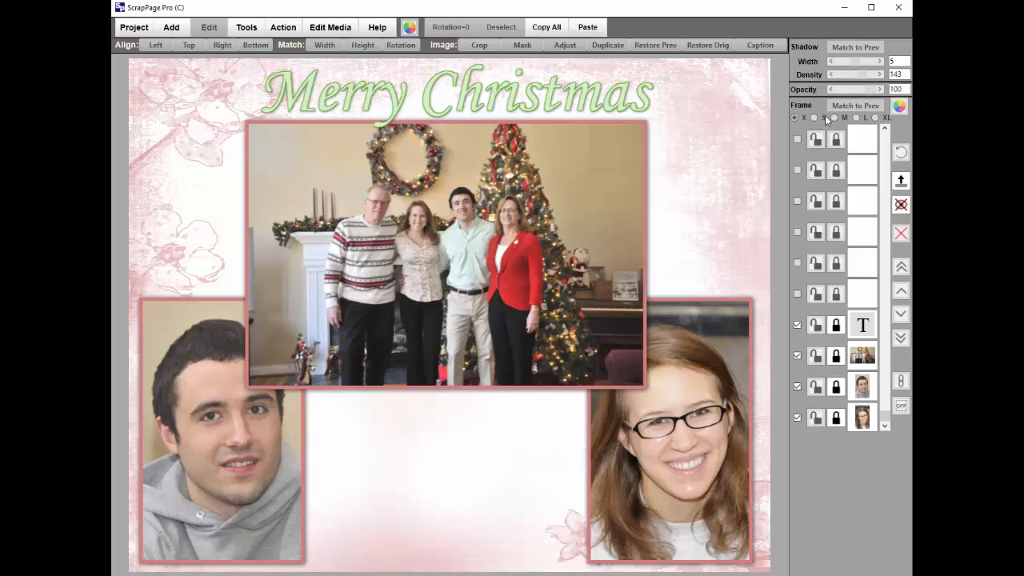
Remove the pink frames from the family photo and both portraits
left_click(624, 214)
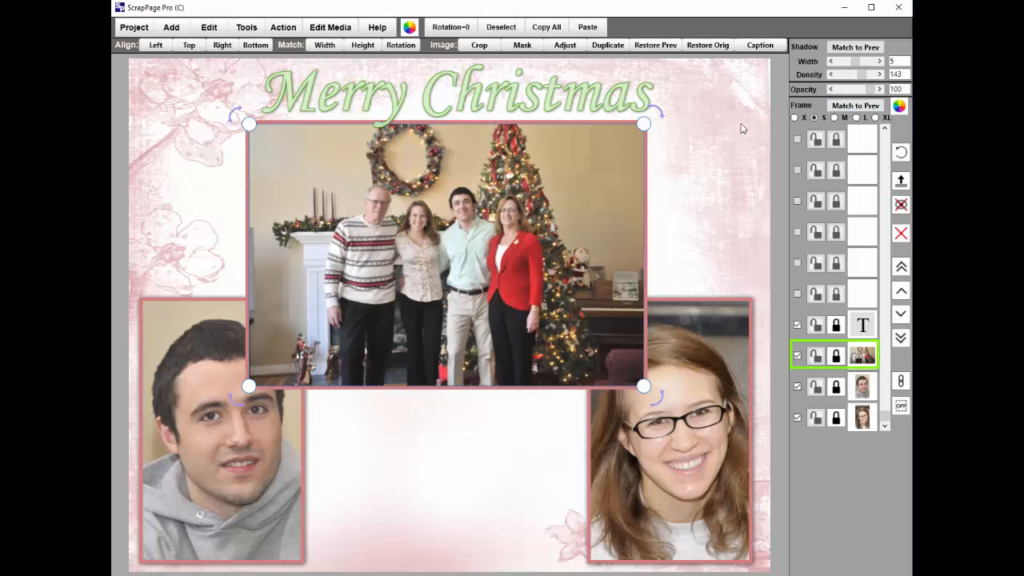
left_click(794, 119)
left_click(681, 357)
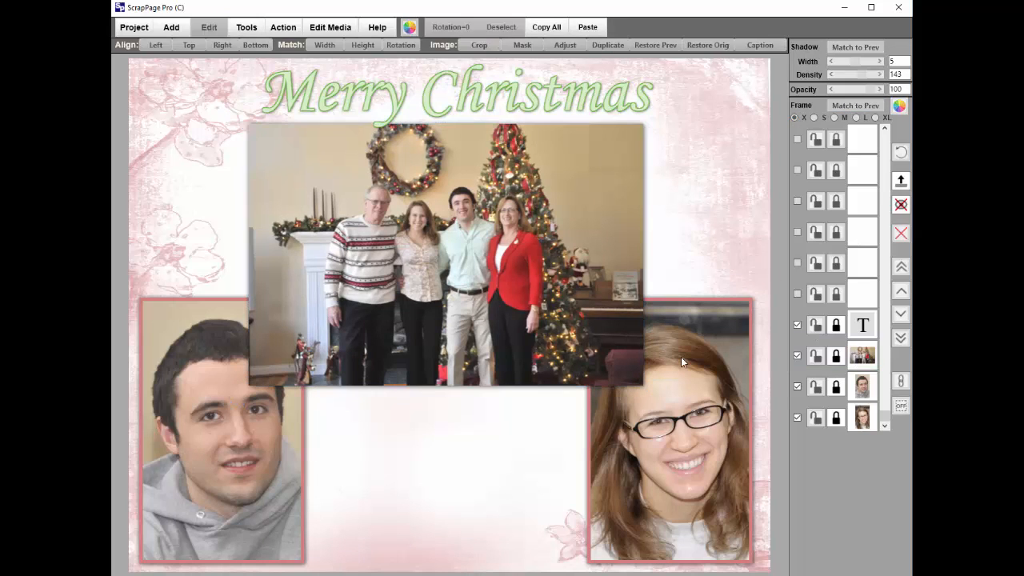
left_click(855, 105)
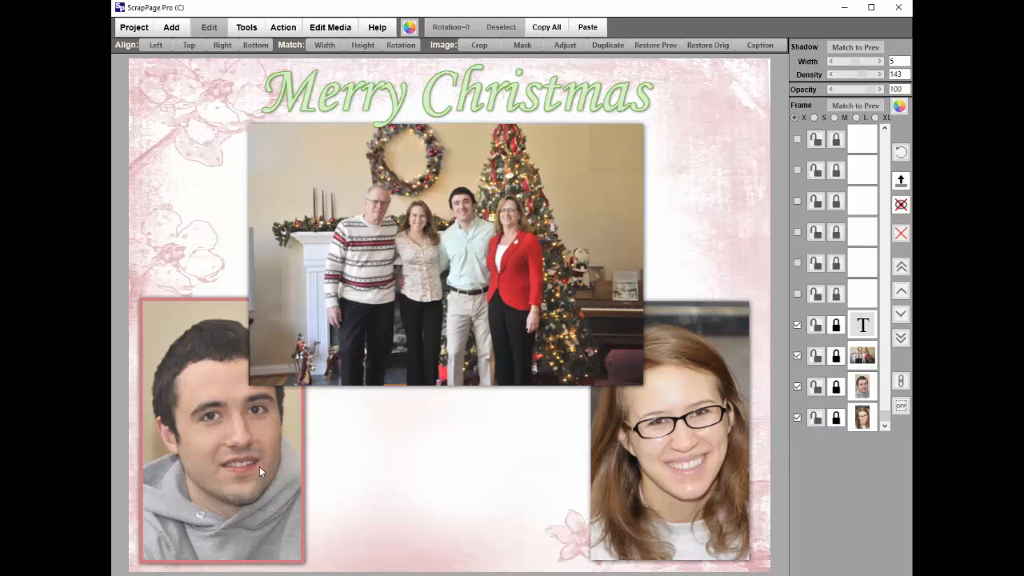
left_click(229, 463)
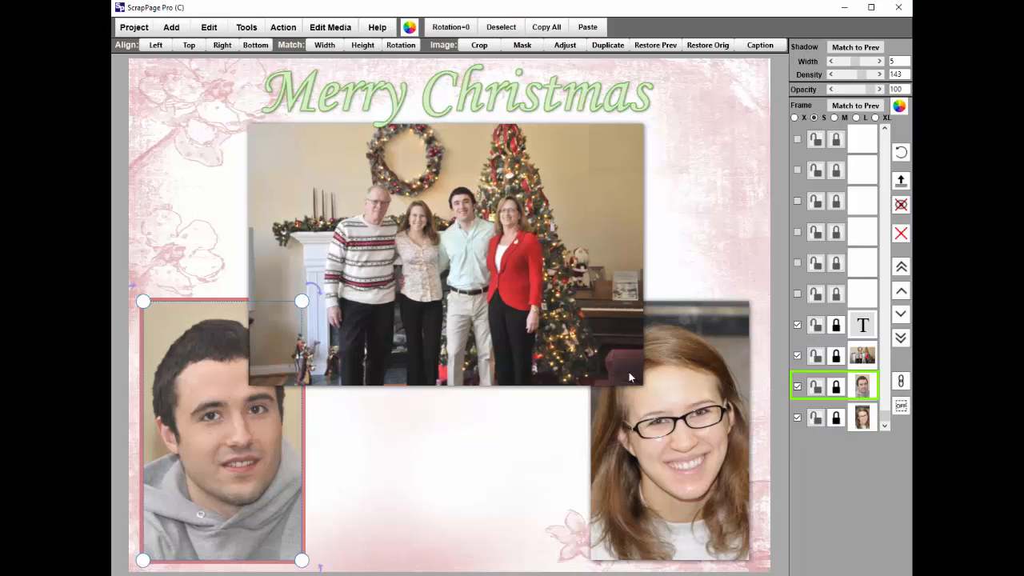
left_click(850, 108)
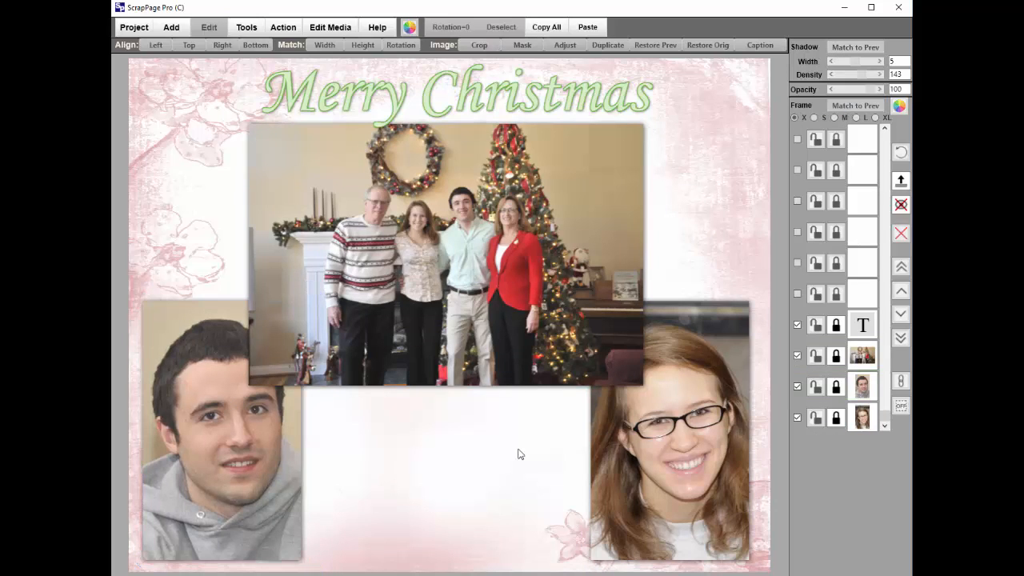
Set the family photo's shadow width to 0
left_click(492, 227)
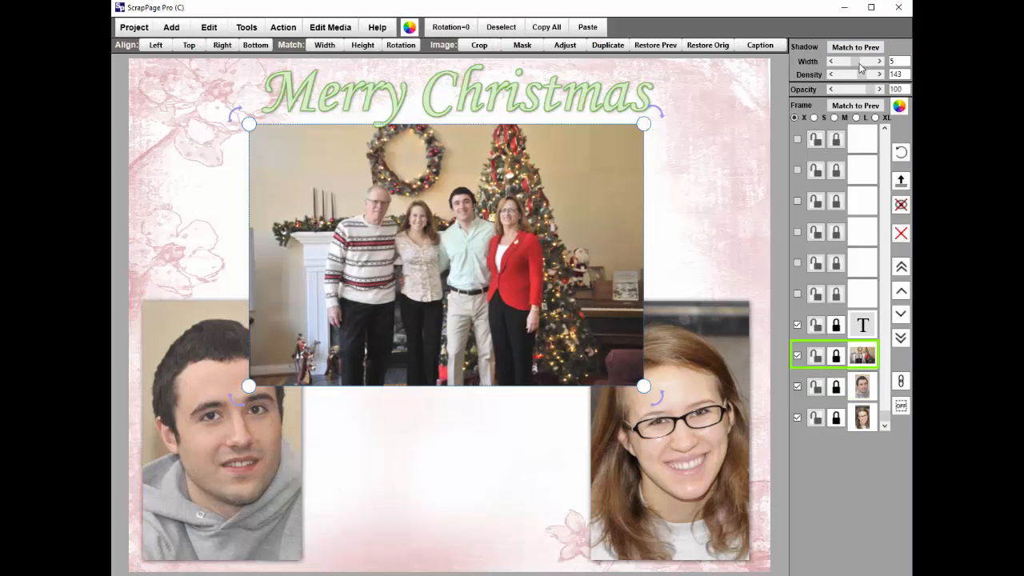
left_click_drag(856, 61, 834, 71)
left_click(709, 226)
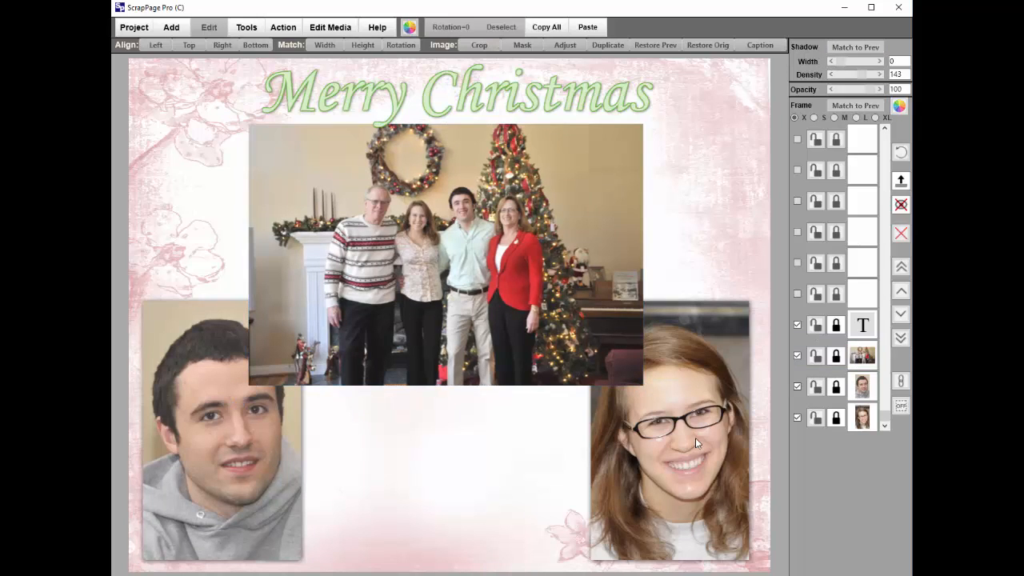
Bring the young man's portrait and the young woman's portrait to the front of the layer stack
left_click(218, 450)
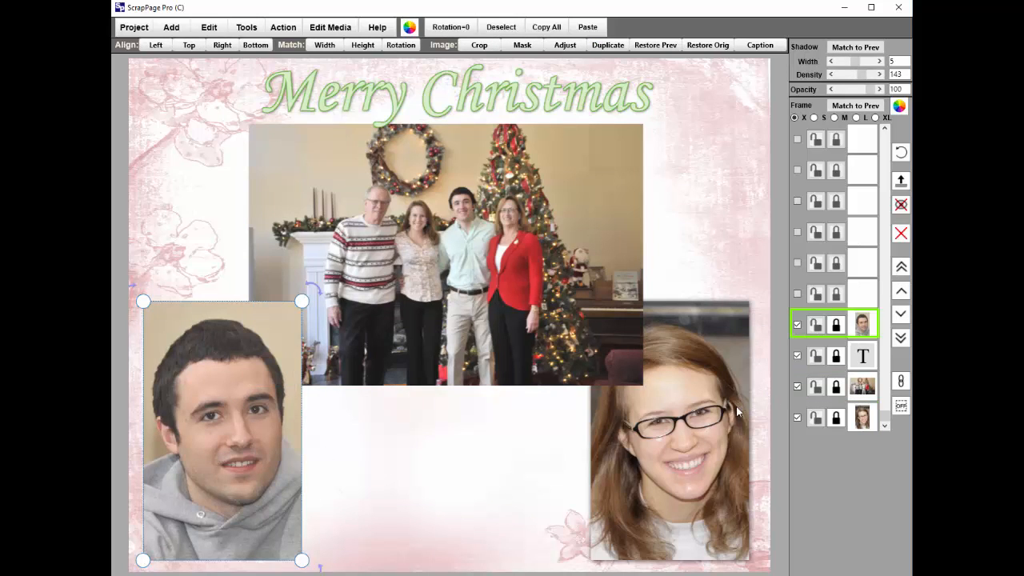
left_click(712, 414)
left_click(901, 267)
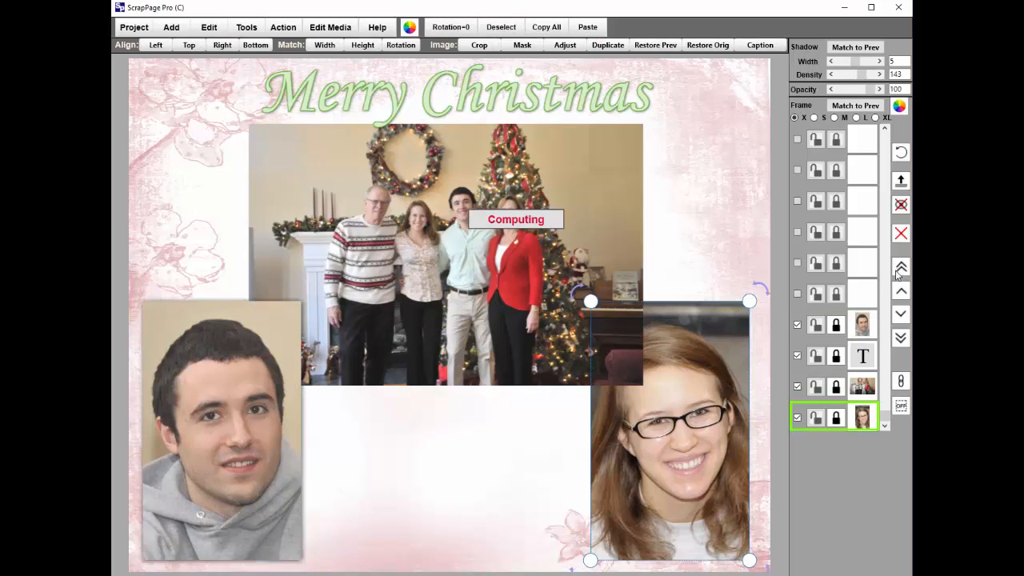
Mask the young man's portrait with an oval around his face, using corner radius 0, and place it in the page's upper-left area
left_click(238, 400)
left_click_drag(248, 362, 261, 268)
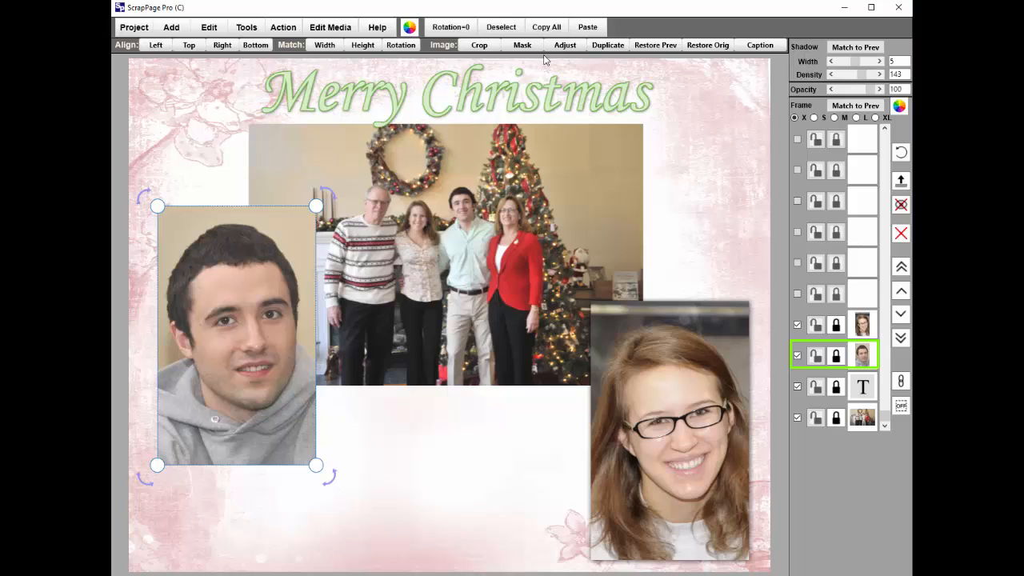
left_click(522, 45)
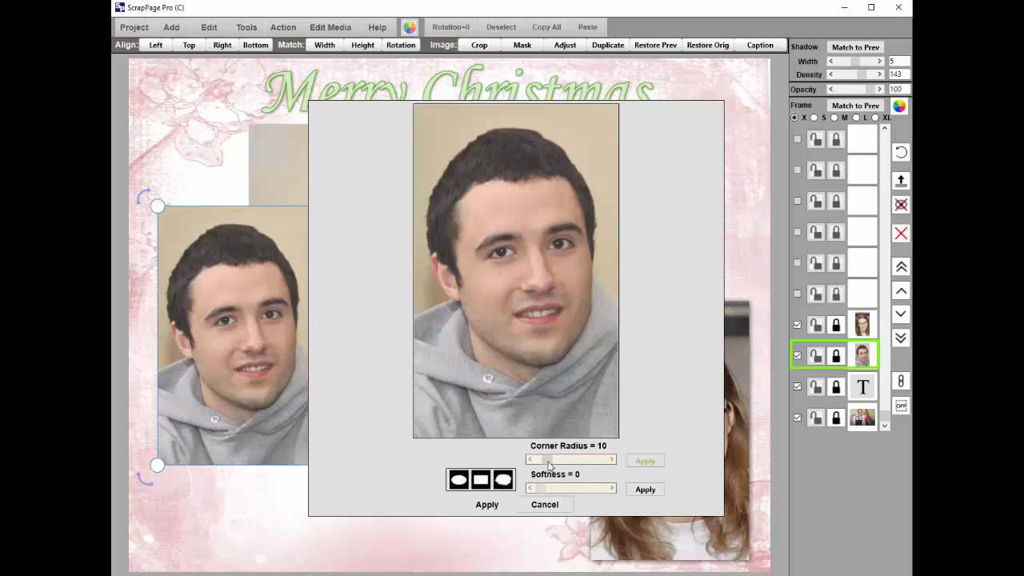
left_click_drag(548, 463, 531, 461)
left_click(457, 480)
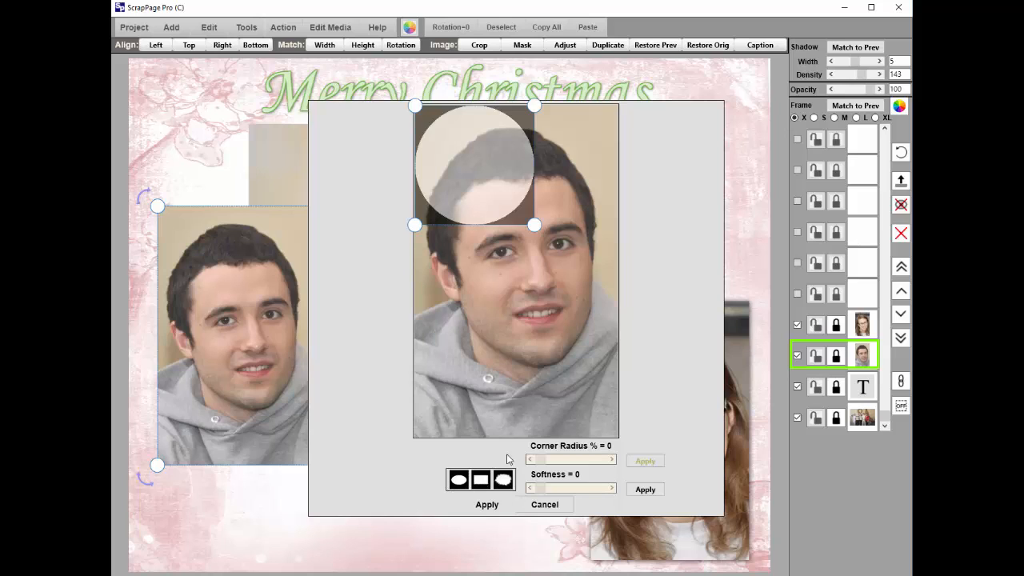
left_click_drag(534, 227, 668, 417)
left_click(486, 505)
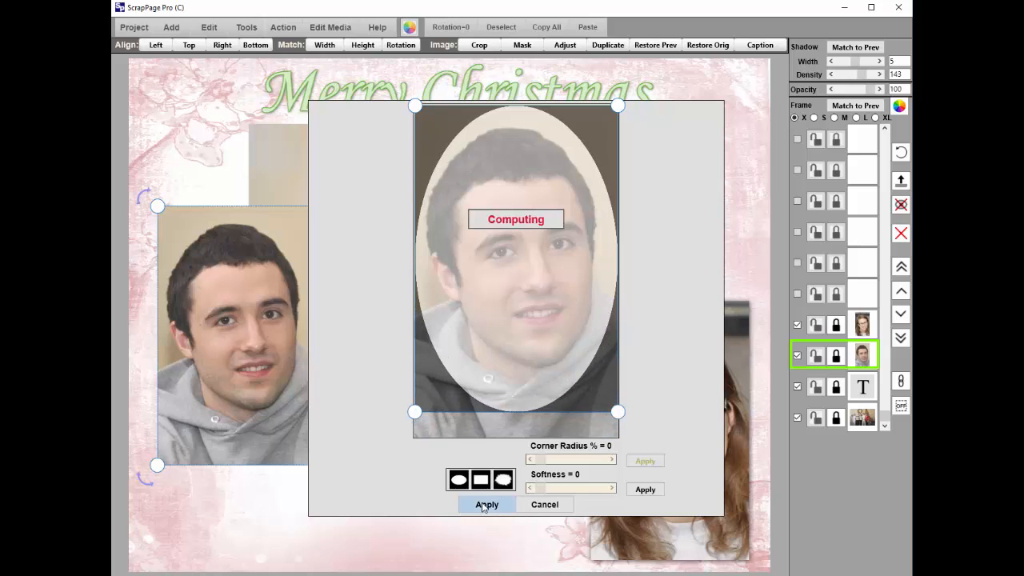
left_click(222, 354)
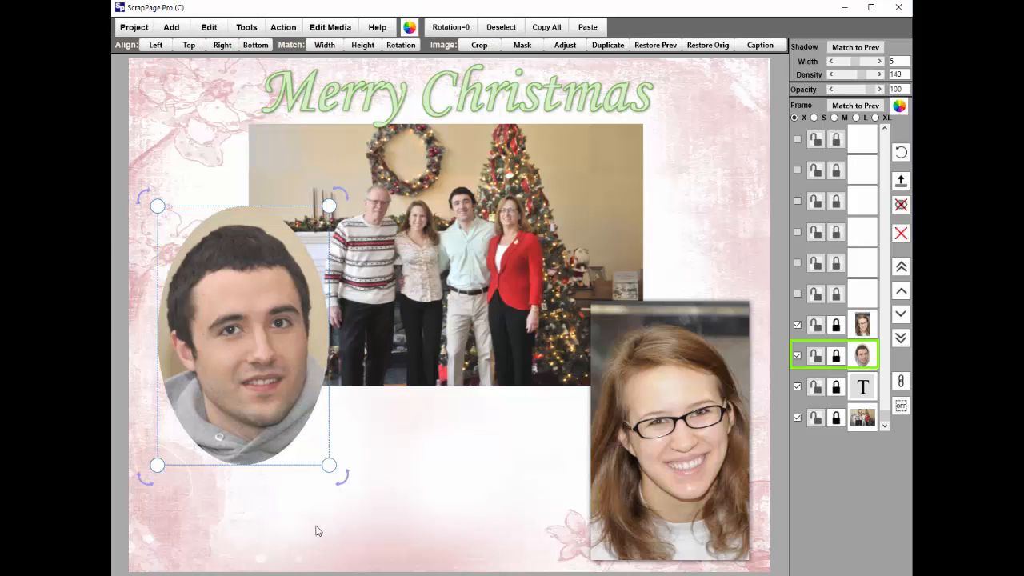
left_click_drag(233, 375, 210, 272)
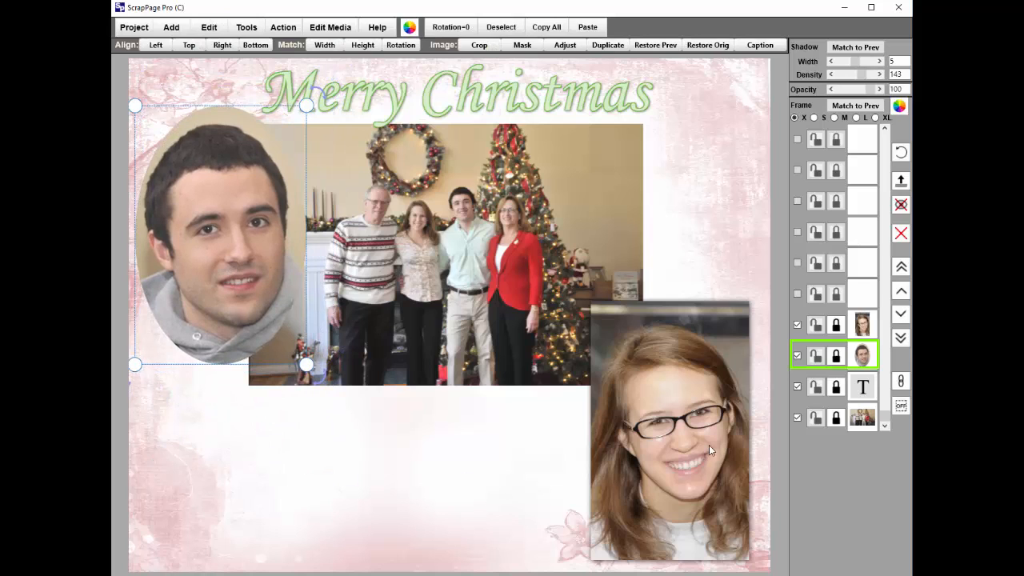
Mask the young woman's portrait with an oval around her face and place it in the page's upper-right area
left_click(674, 442)
left_click_drag(675, 442, 604, 316)
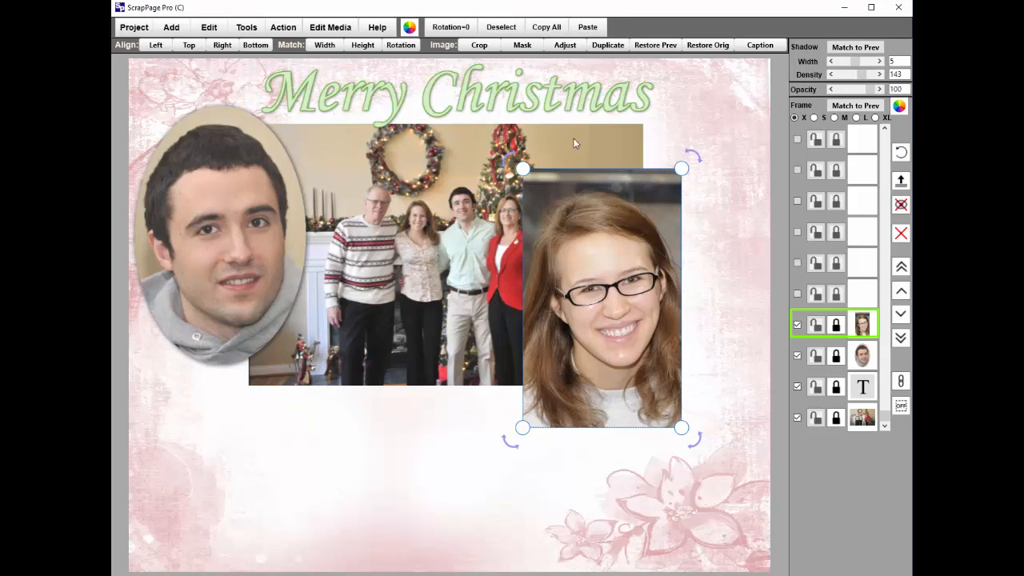
left_click(522, 45)
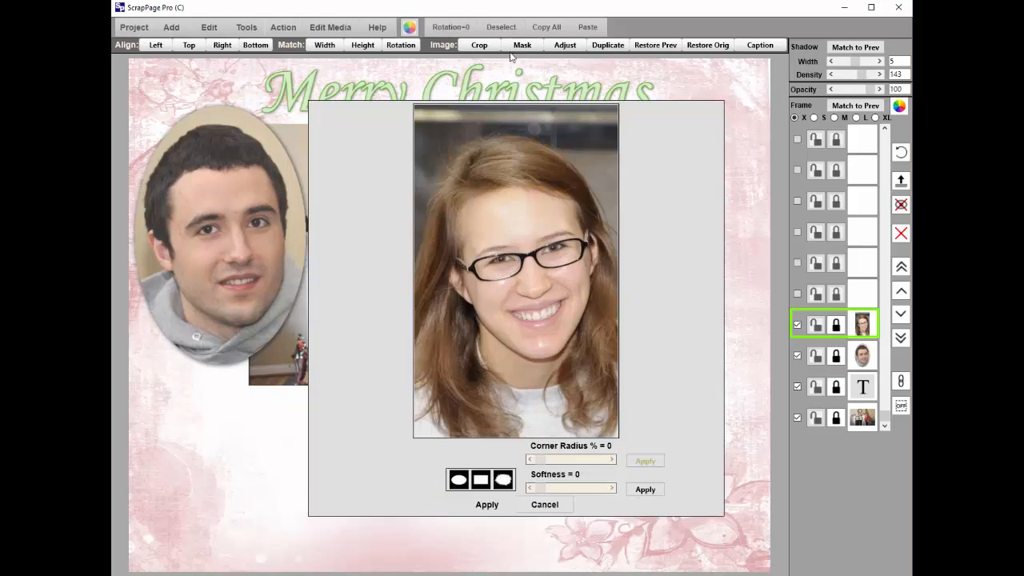
left_click(458, 480)
left_click_drag(525, 229, 696, 413)
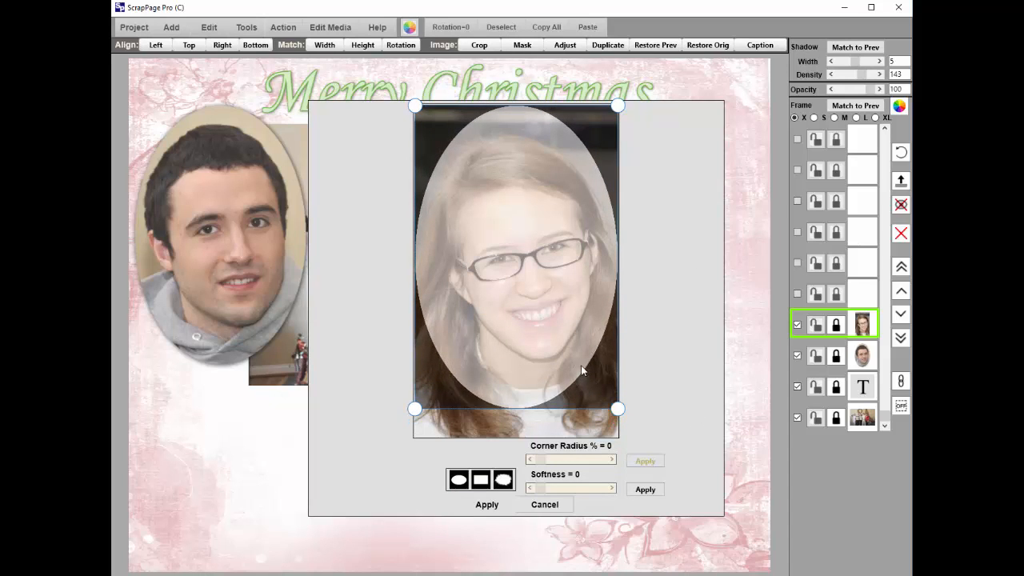
left_click_drag(553, 367, 555, 377)
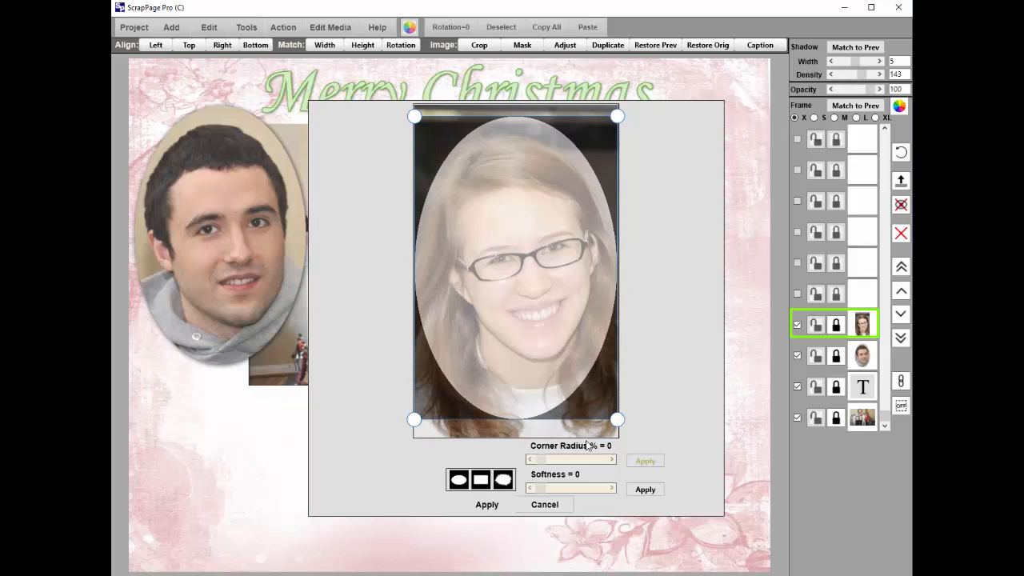
left_click(490, 507)
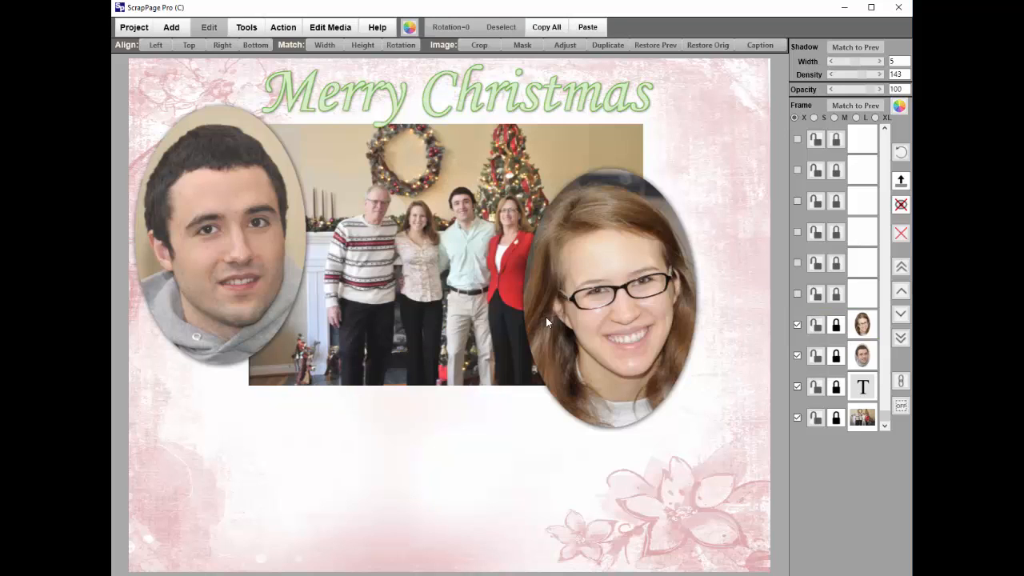
left_click(628, 318)
left_click_drag(630, 321, 691, 254)
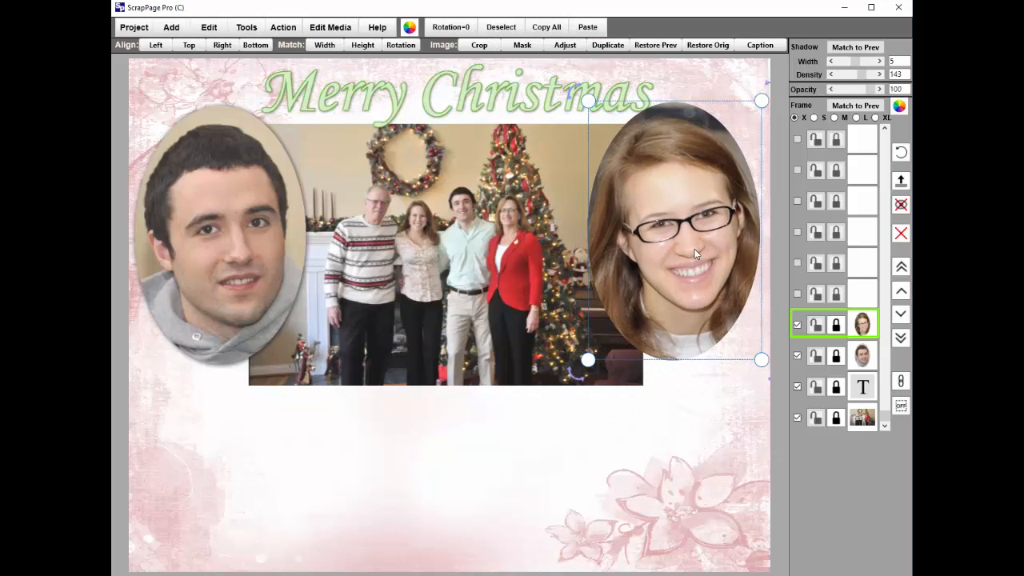
Move the family photo to the lower part of the page and load Mask3.jpg as its image mask
left_click(477, 329)
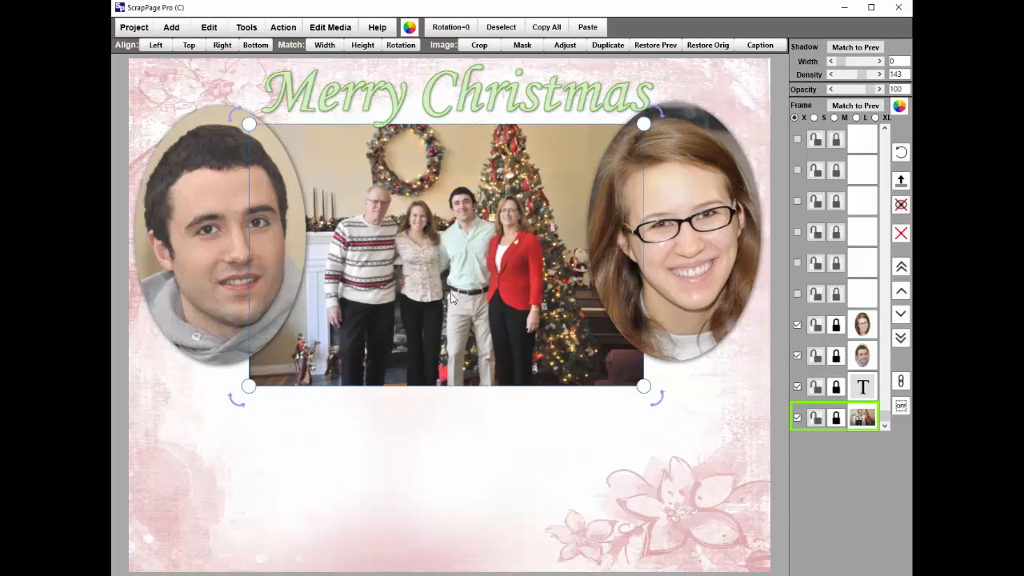
left_click_drag(453, 285, 450, 431)
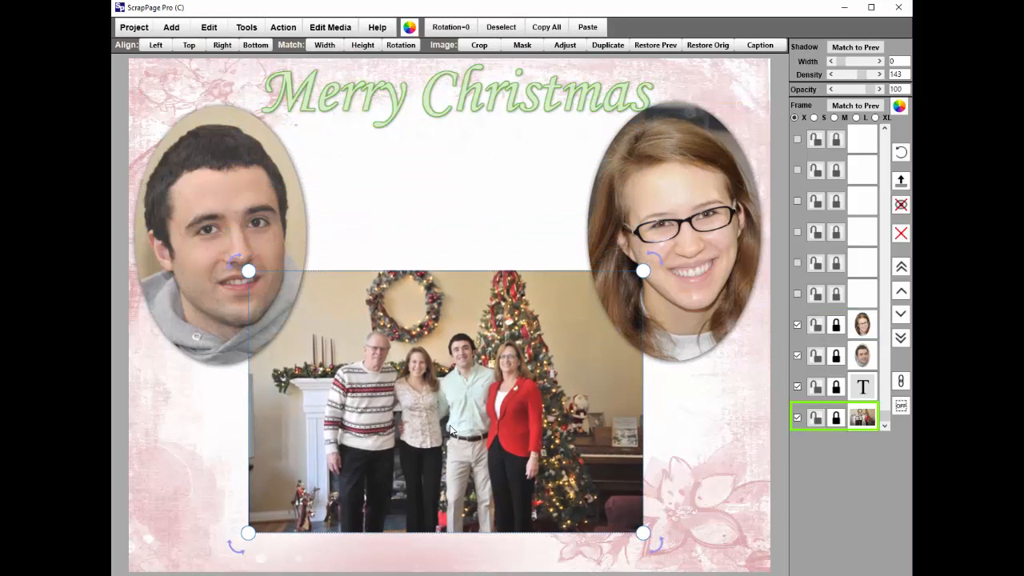
left_click(519, 44)
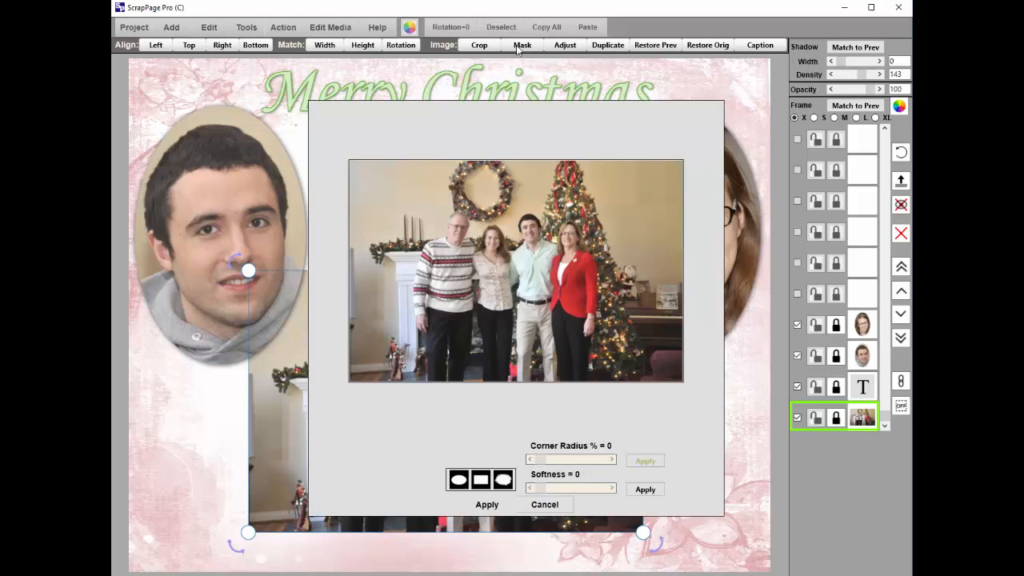
left_click(504, 480)
left_click(521, 318)
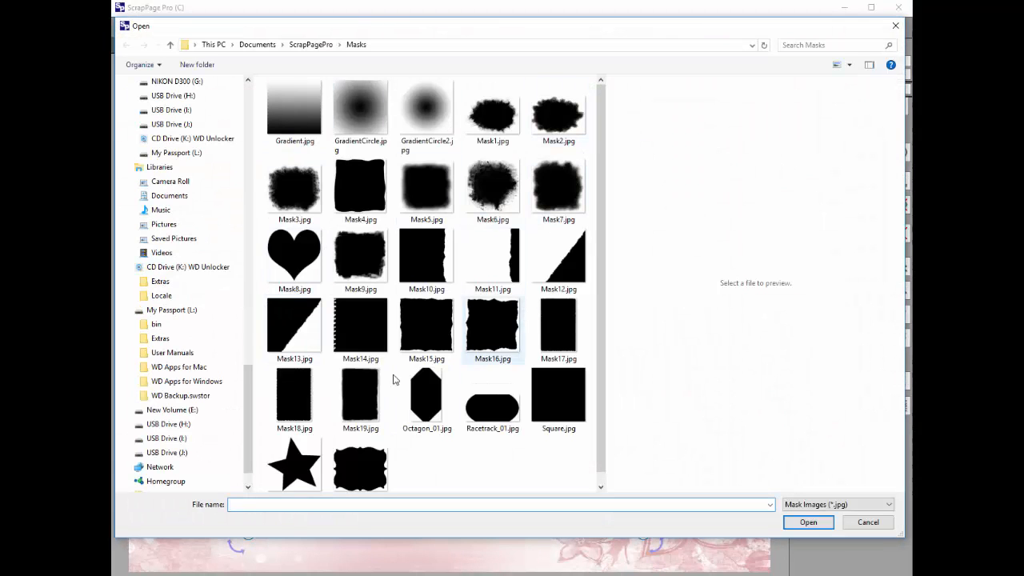
left_click(294, 182)
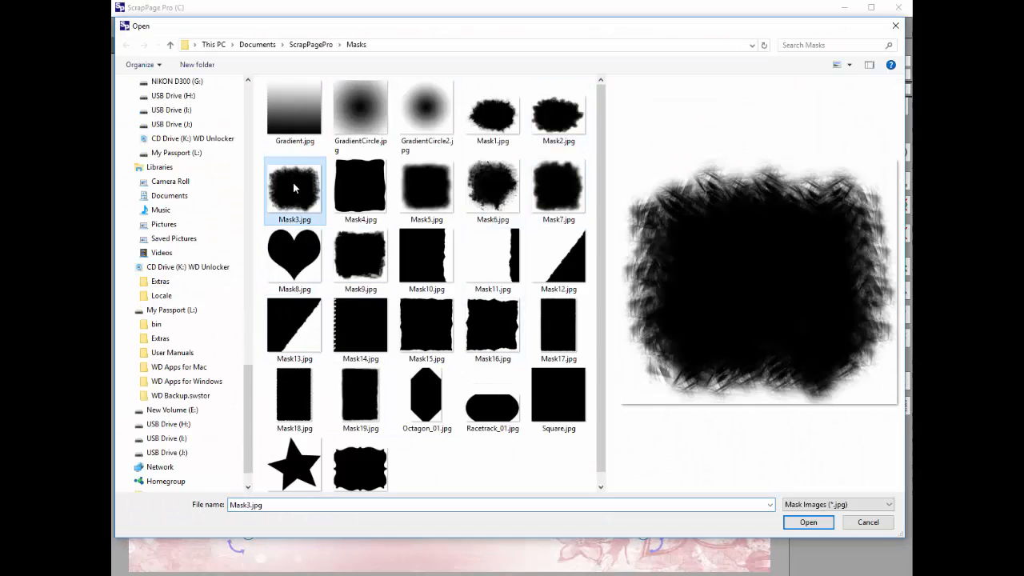
left_click(806, 525)
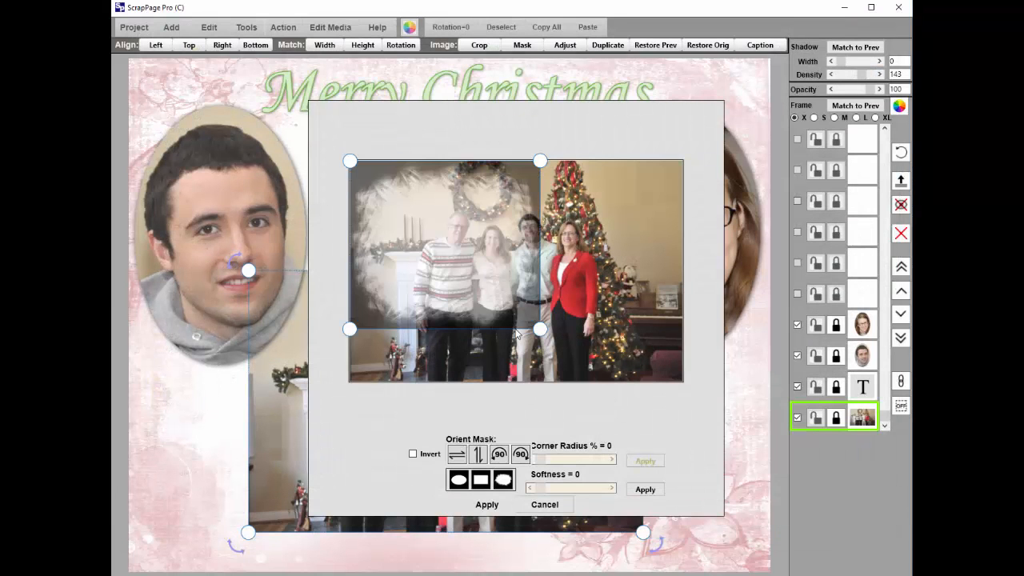
Resize the brush-edged mask to surround the four people in the family photo and apply it
left_click_drag(540, 330, 664, 355)
left_click_drag(663, 160, 659, 182)
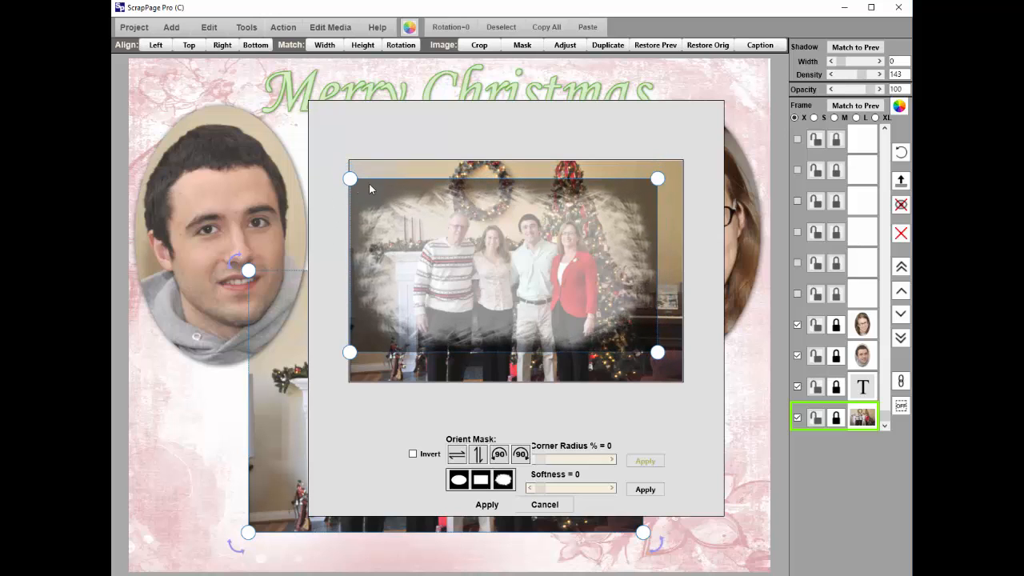
left_click_drag(350, 179, 359, 183)
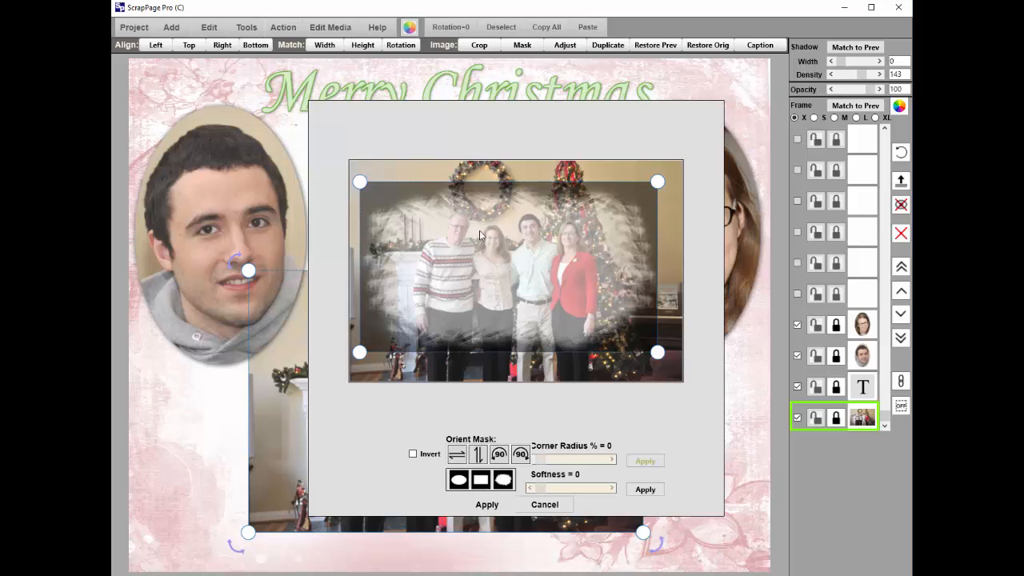
left_click(490, 505)
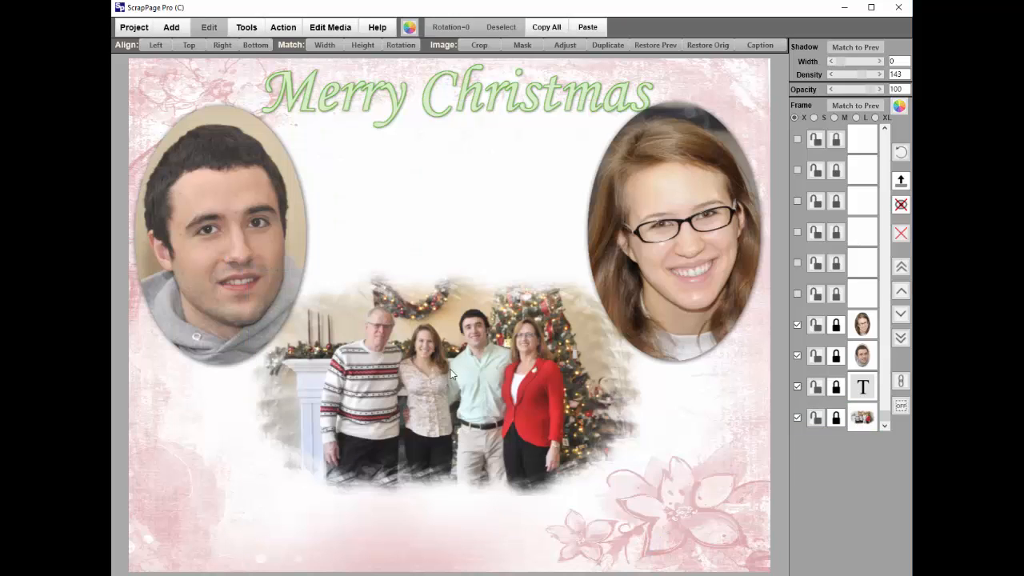
Enlarge the masked family photo to span most of the page width and center it along the lower part of the page
left_click(424, 363)
left_click_drag(424, 362, 445, 444)
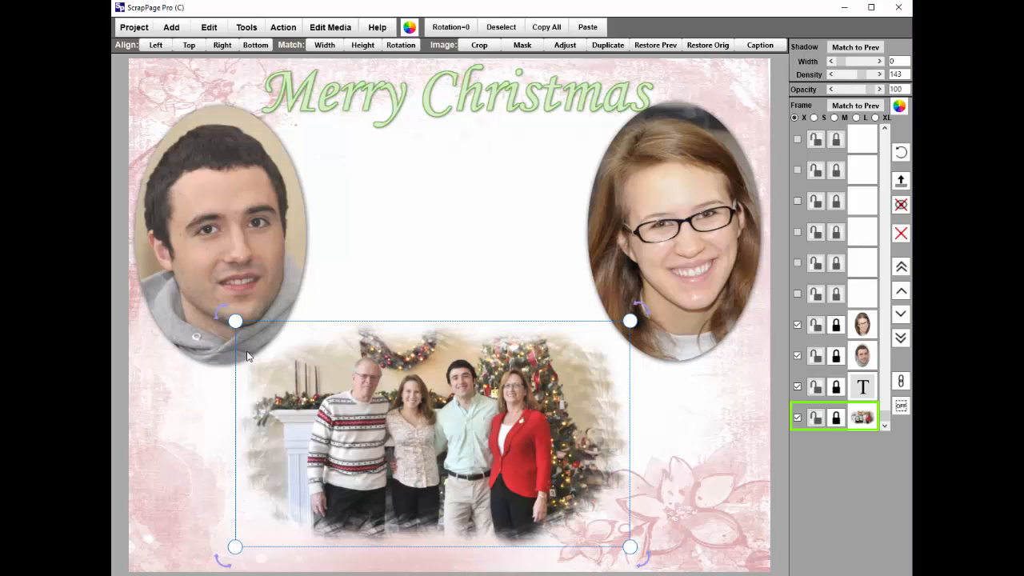
left_click_drag(482, 500, 419, 417)
left_click_drag(574, 468, 746, 540)
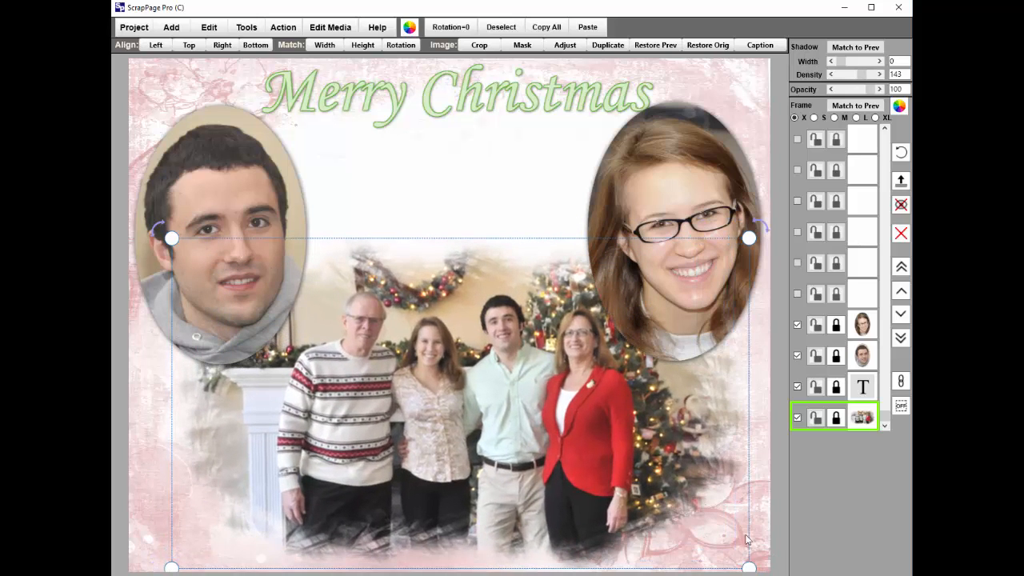
left_click_drag(577, 483, 545, 478)
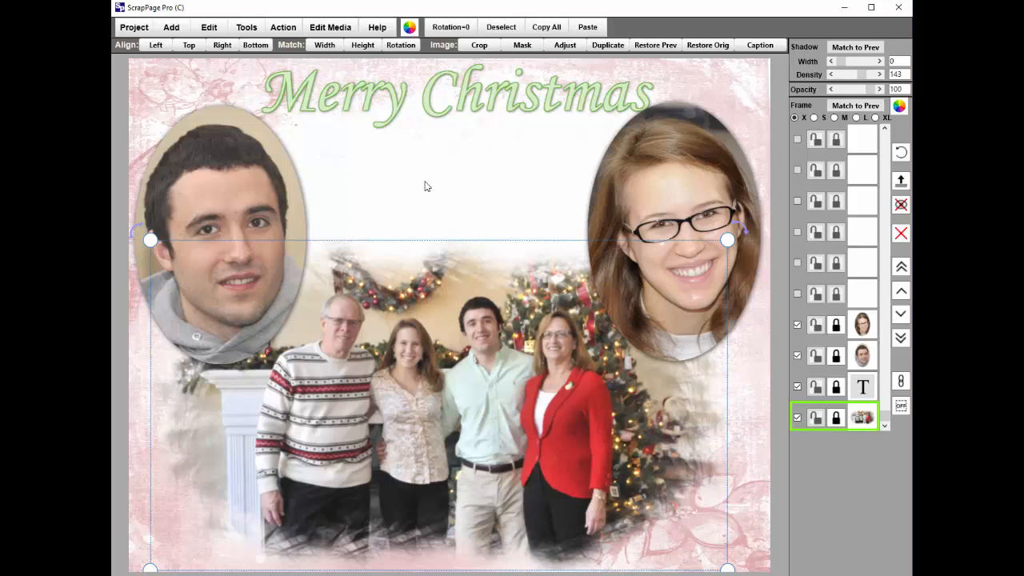
Shrink the young man's oval portrait and shift it slightly down, clear of the title
left_click(248, 227)
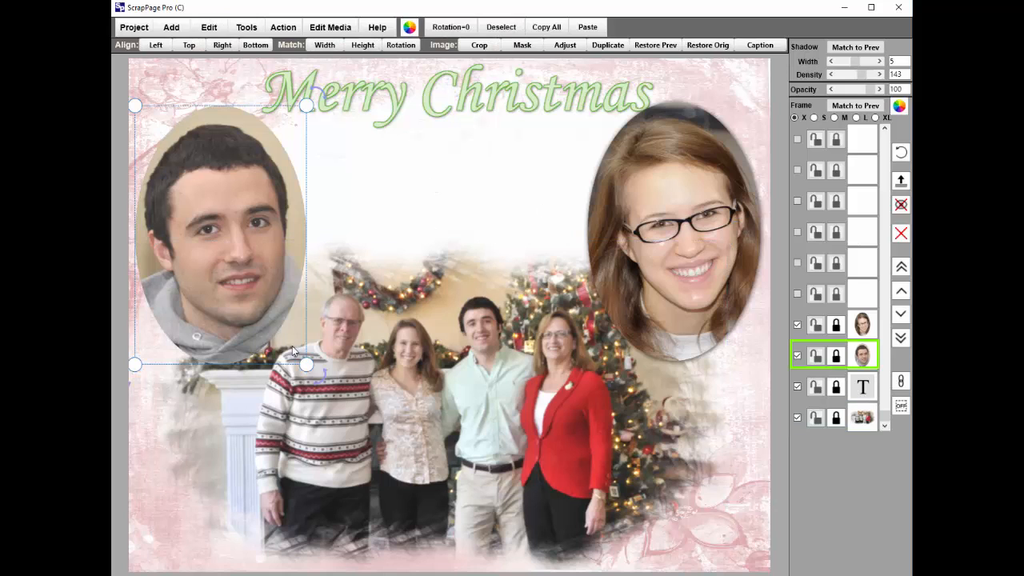
left_click_drag(305, 363, 280, 325)
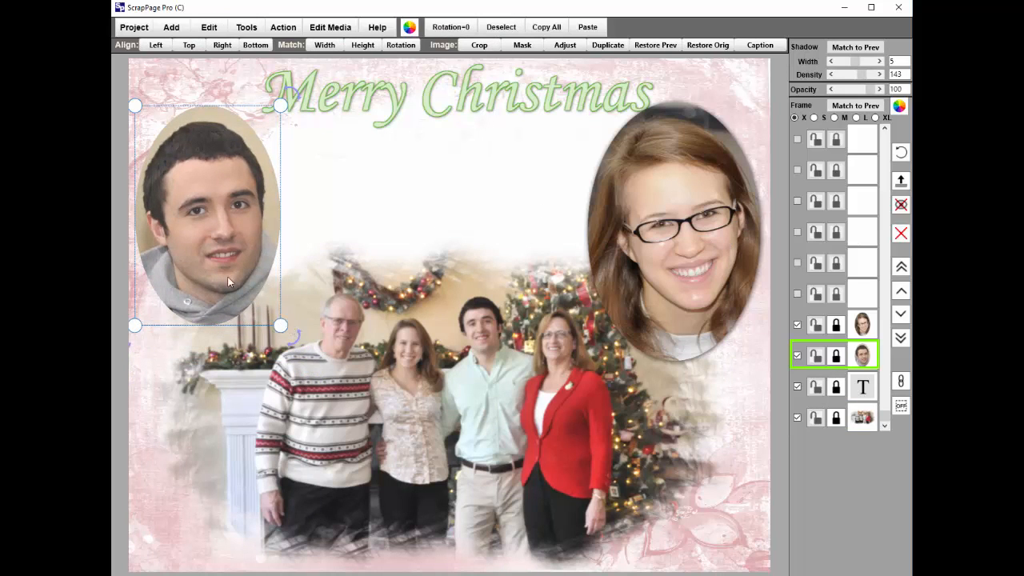
left_click_drag(228, 282, 230, 299)
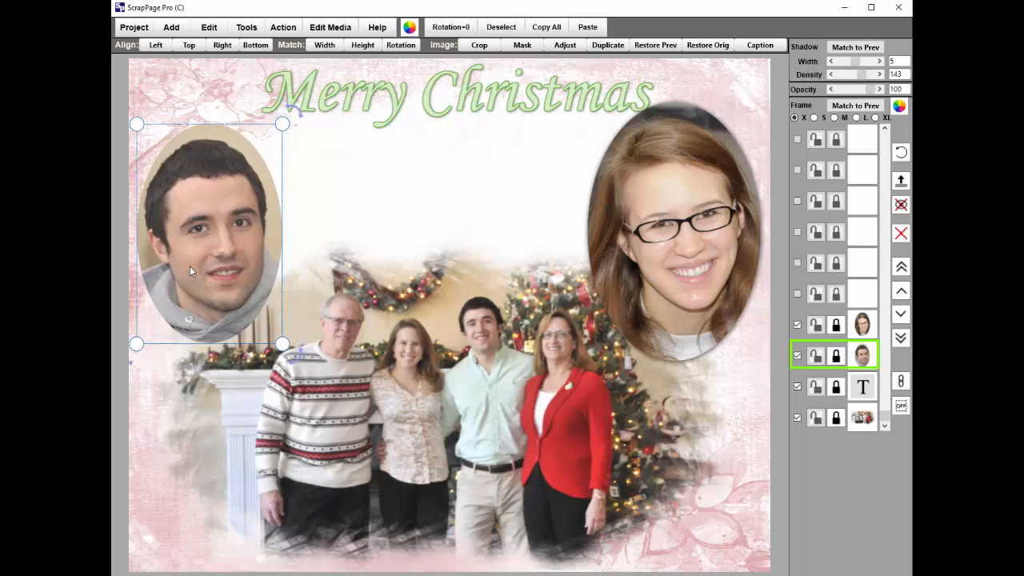
Match the young woman's portrait to the young man's height, move it near the page's right edge and align their tops
left_click(669, 285)
left_click(361, 45)
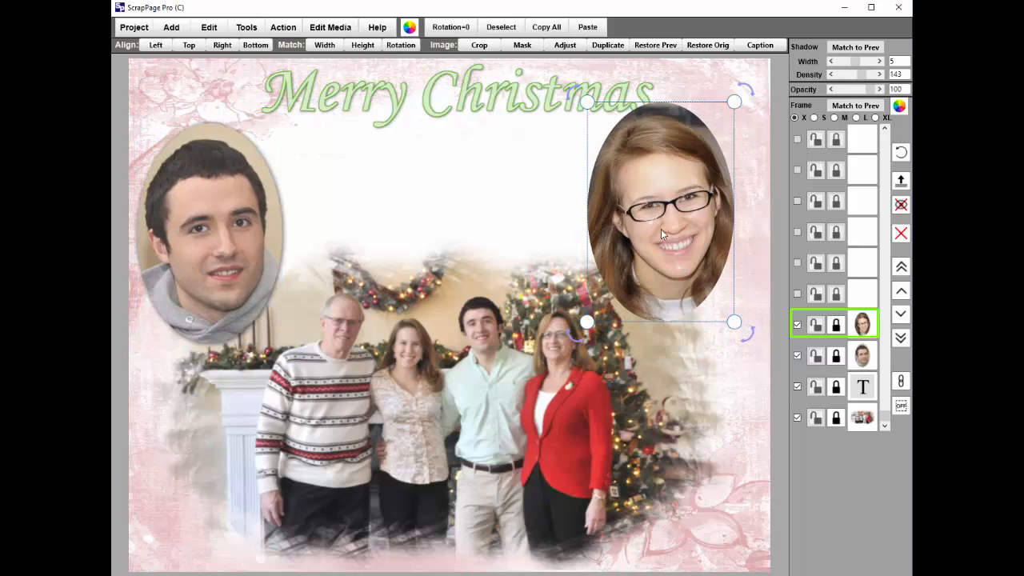
left_click_drag(661, 230, 677, 261)
left_click_drag(681, 265, 685, 257)
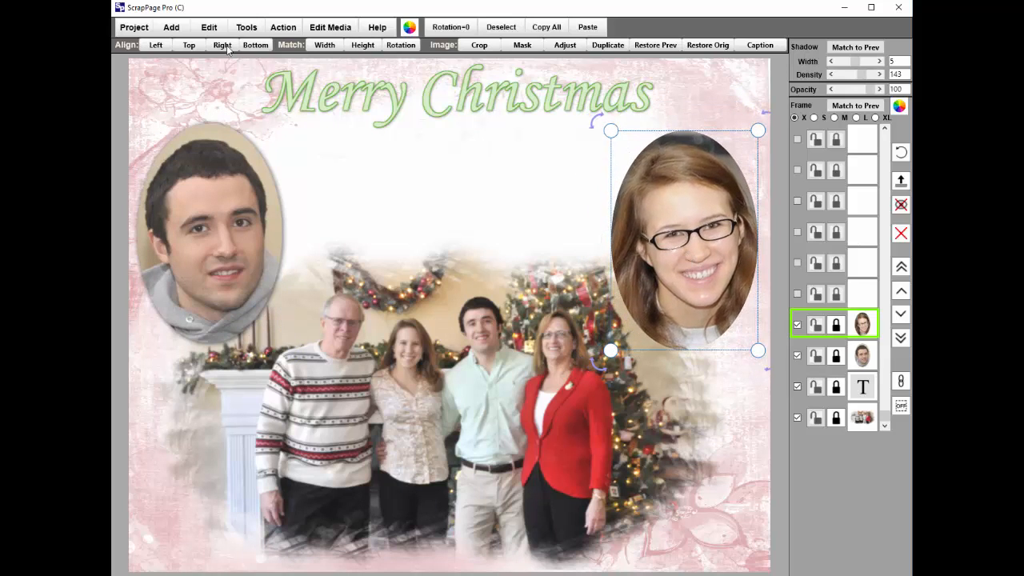
left_click(189, 44)
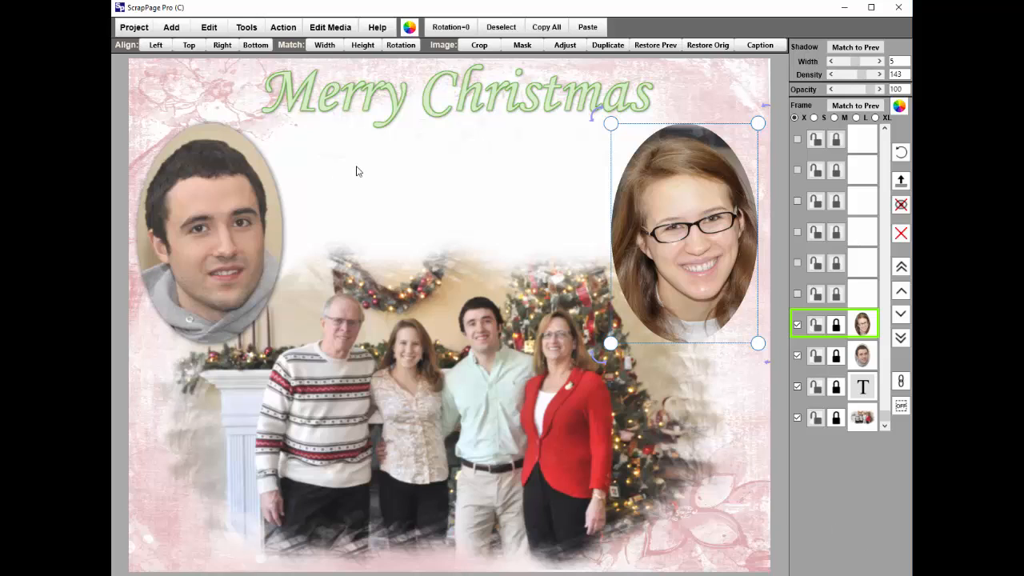
Change the Merry Christmas title's fill to light pink E1ABAB, based on the last item color
left_click(169, 29)
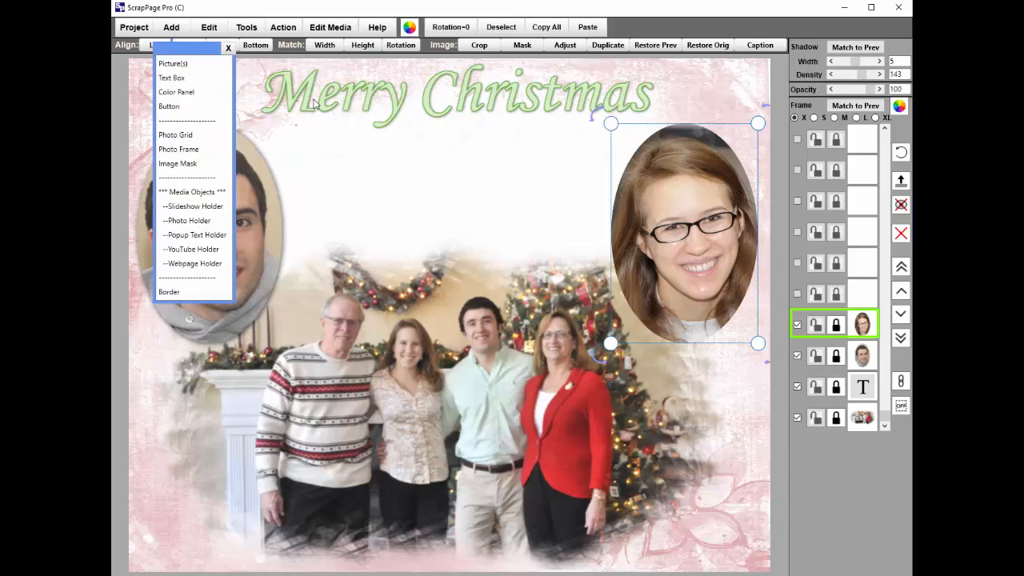
left_click(469, 112)
double_click(458, 110)
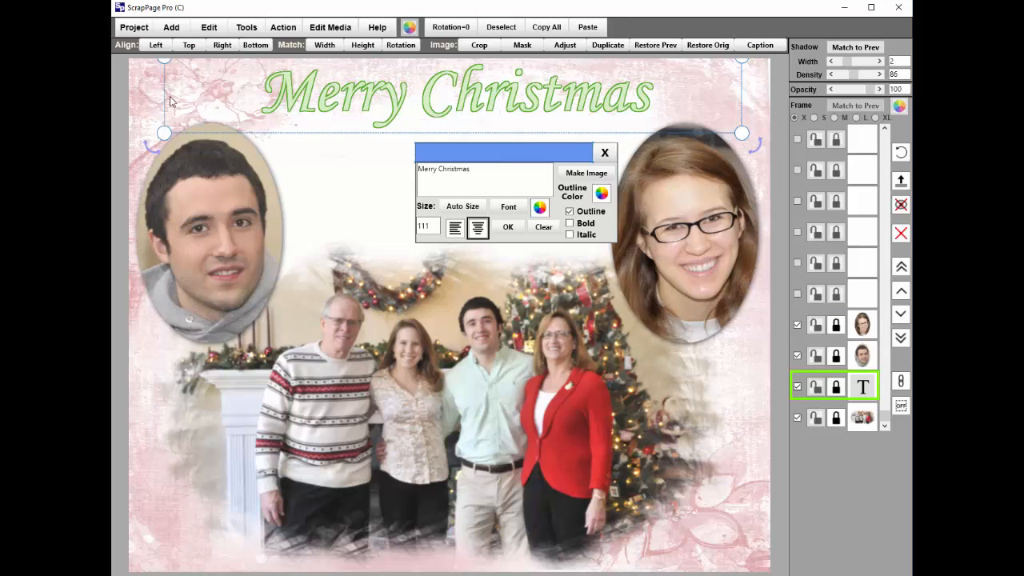
left_click(541, 212)
left_click(524, 234)
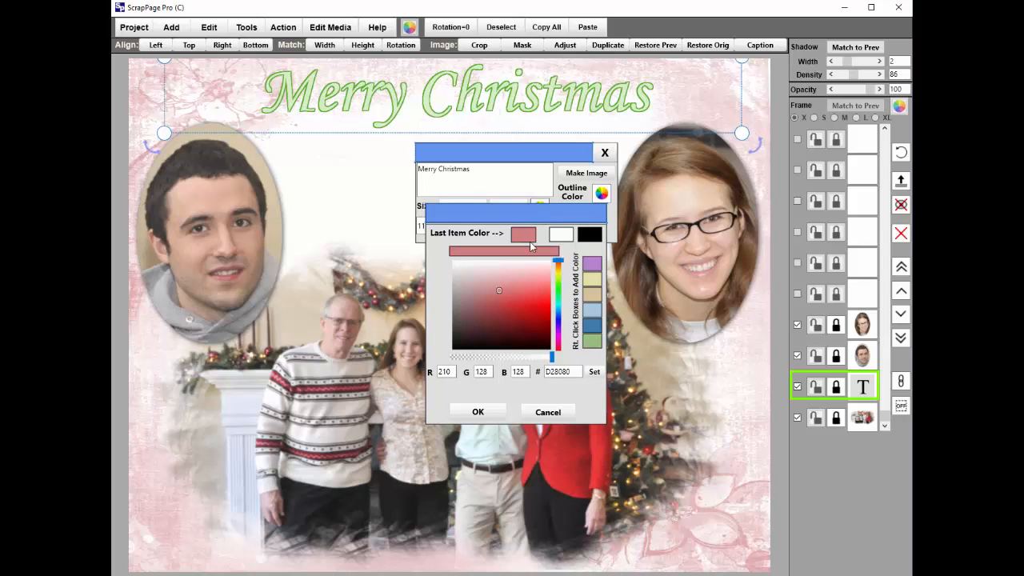
left_click(499, 280)
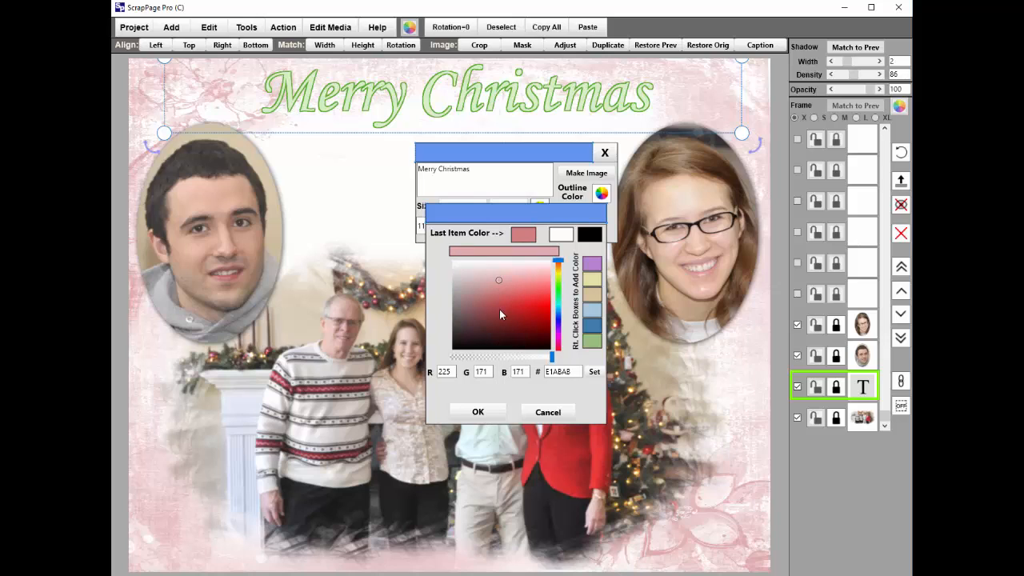
left_click(482, 417)
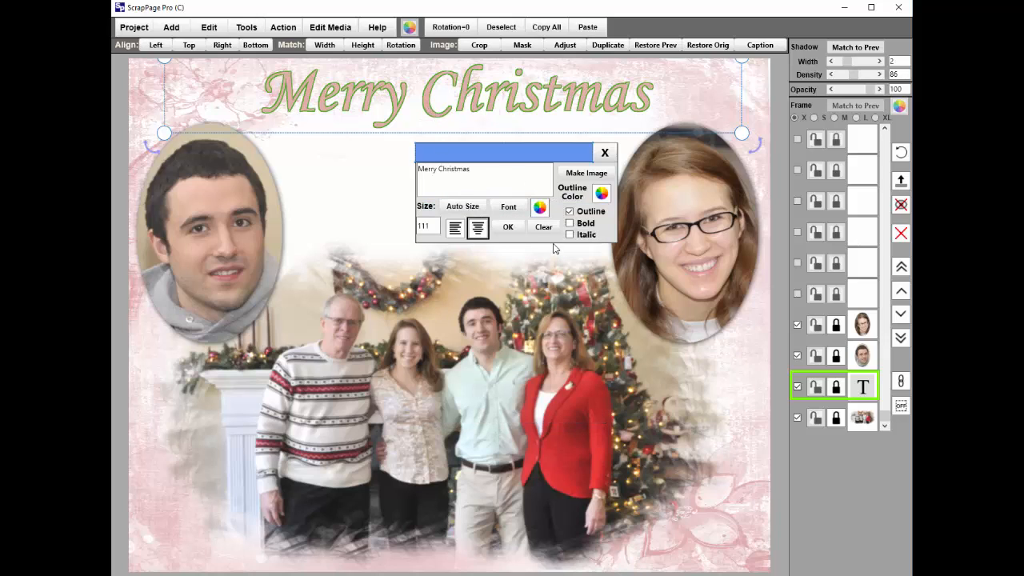
Set the Merry Christmas title's outline color to dark red A03C3C and accept the text changes
left_click(602, 194)
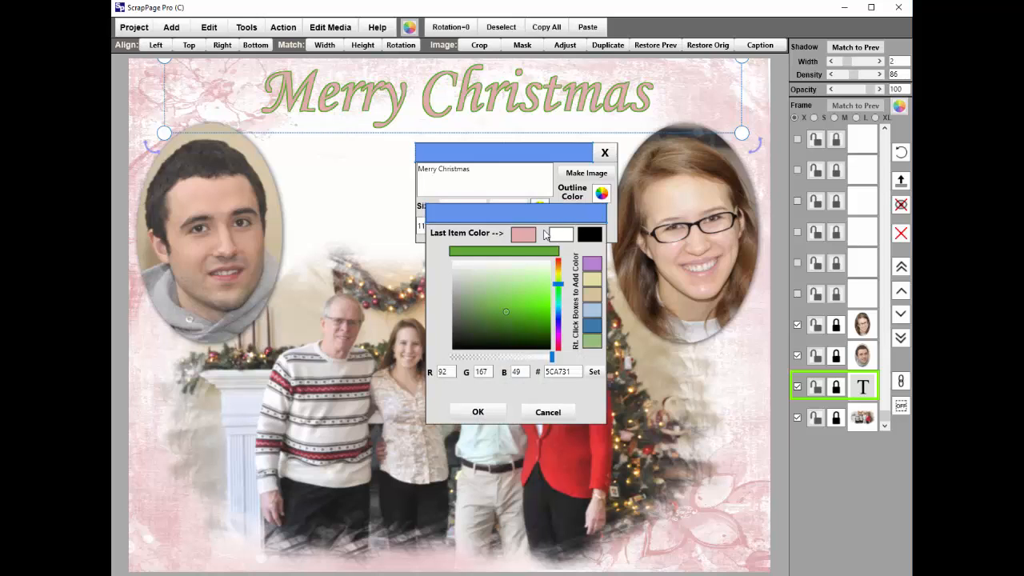
left_click(520, 236)
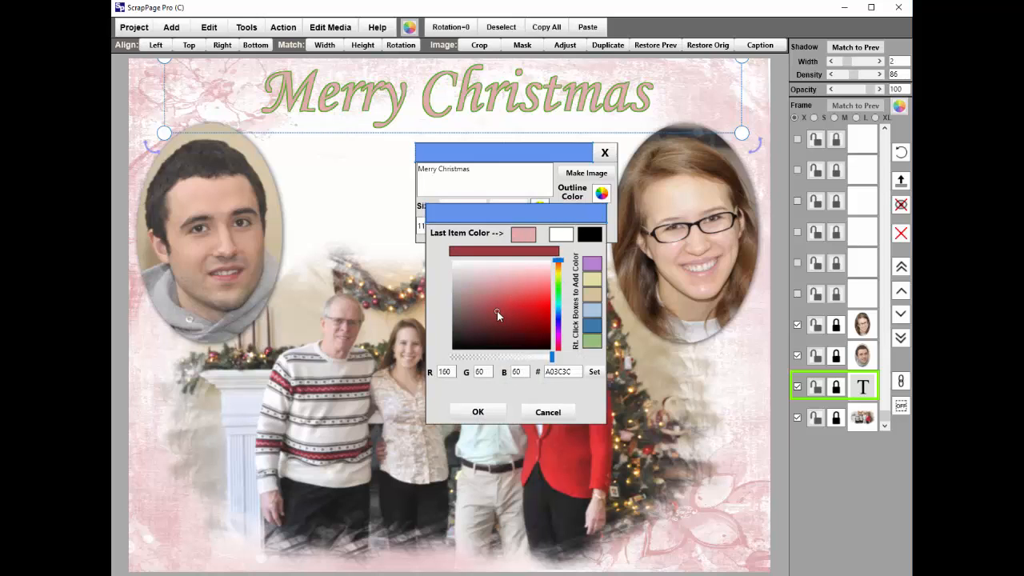
left_click(482, 411)
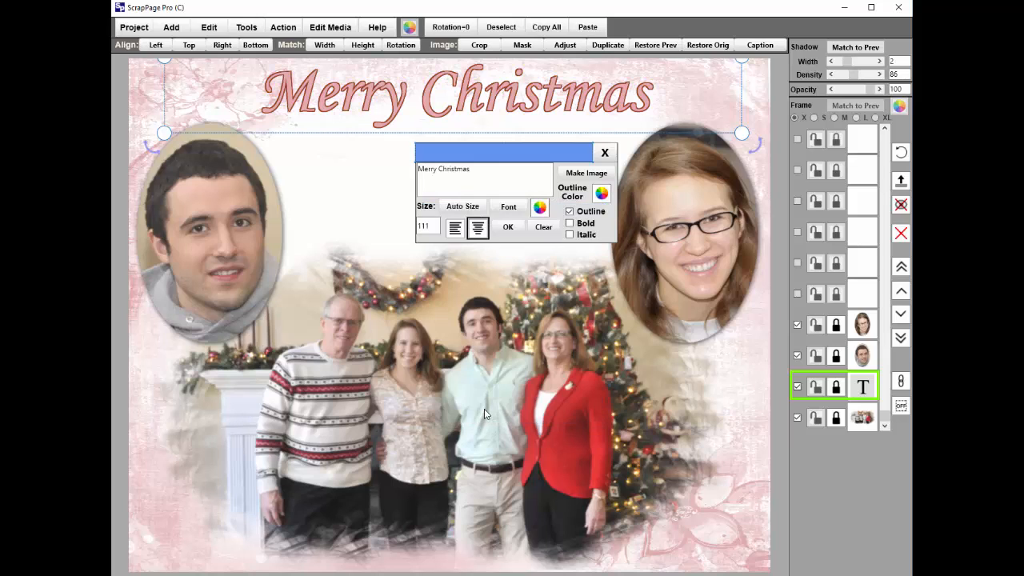
left_click(512, 229)
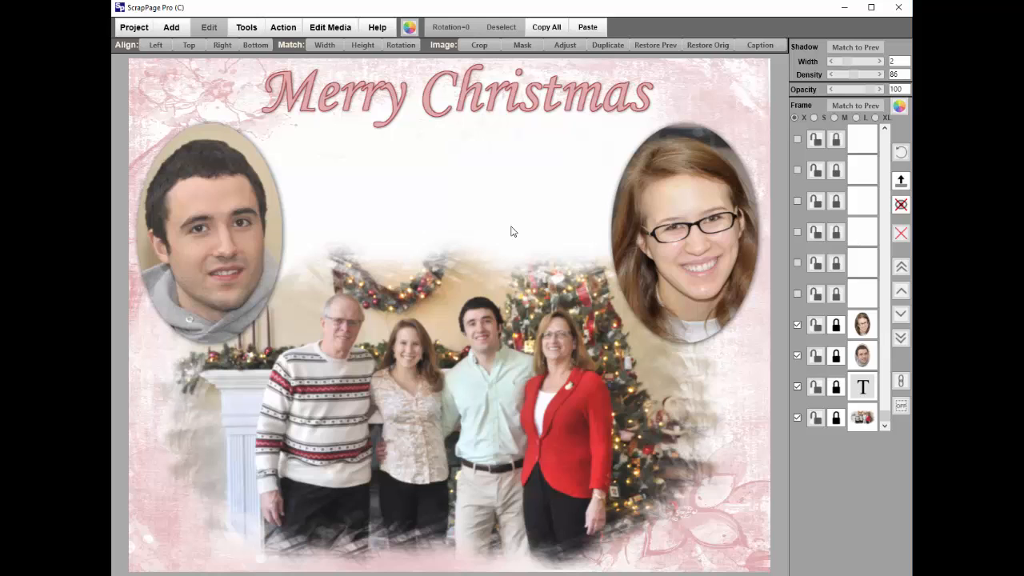
Add a text box reading "from" in Monotype Corsiva, shrunk and placed beneath the title with auto-sized text
left_click(171, 27)
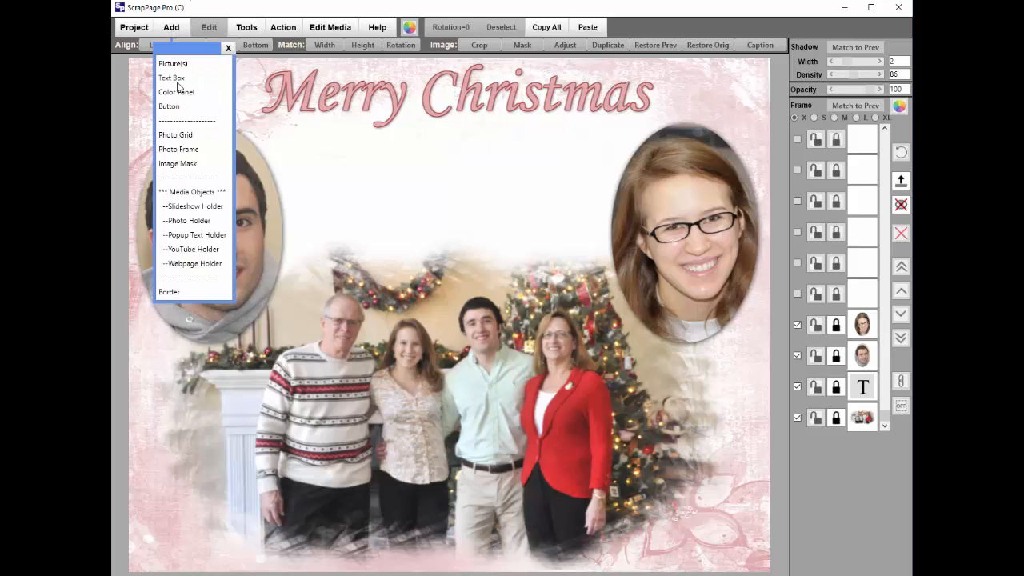
left_click(171, 78)
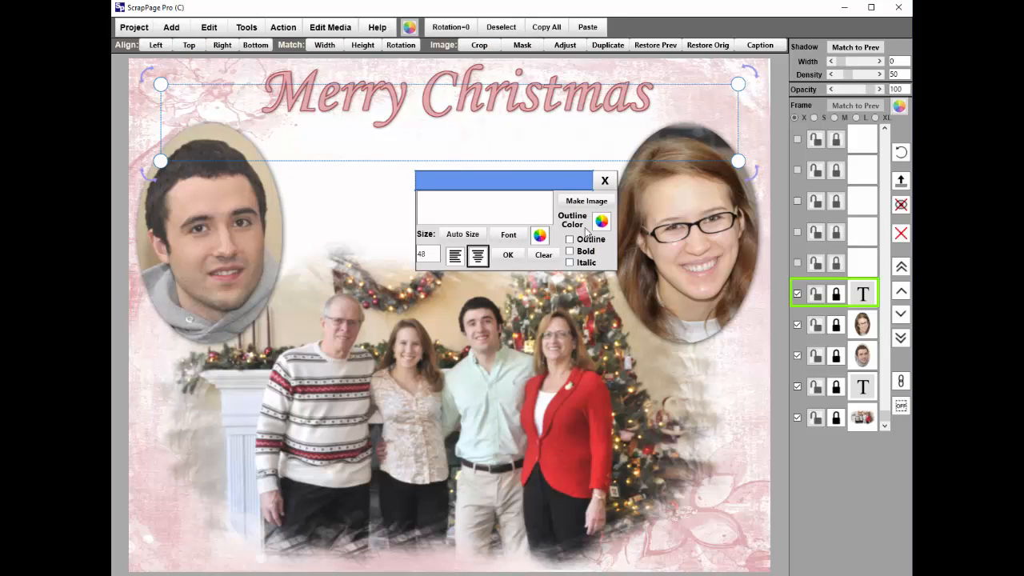
left_click(494, 209)
type("from")
left_click(513, 239)
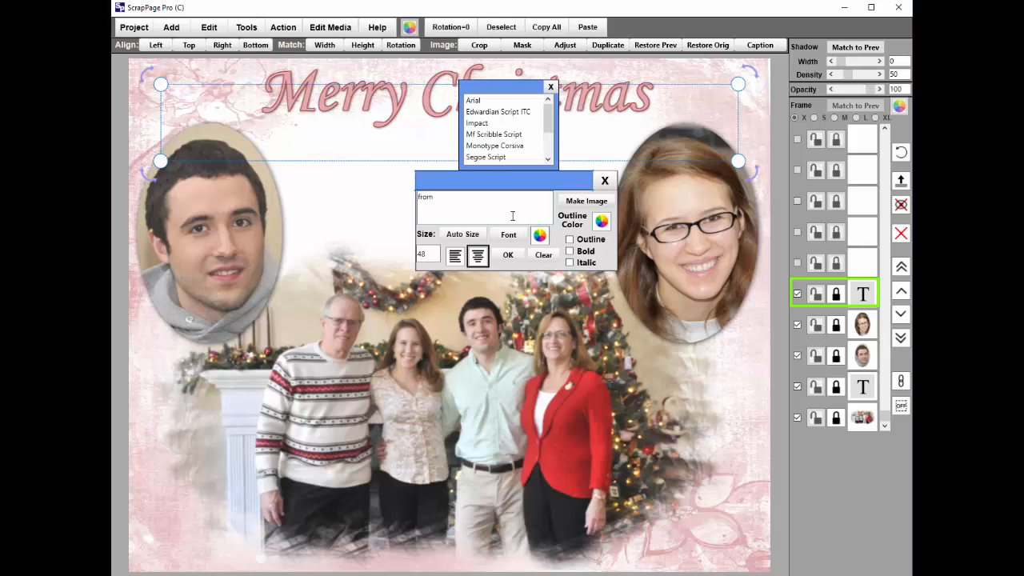
left_click(496, 146)
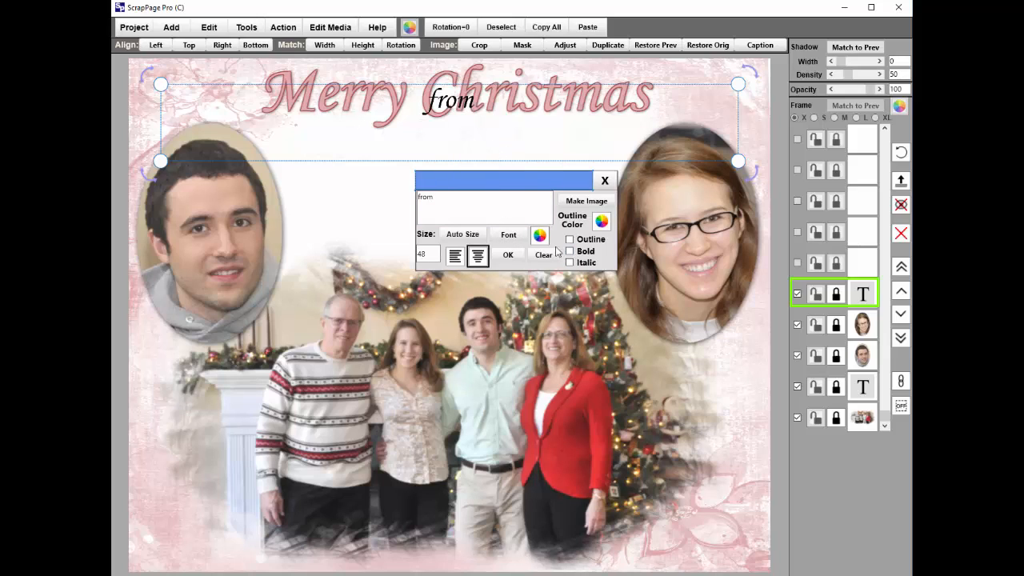
left_click_drag(738, 160, 450, 152)
left_click(464, 233)
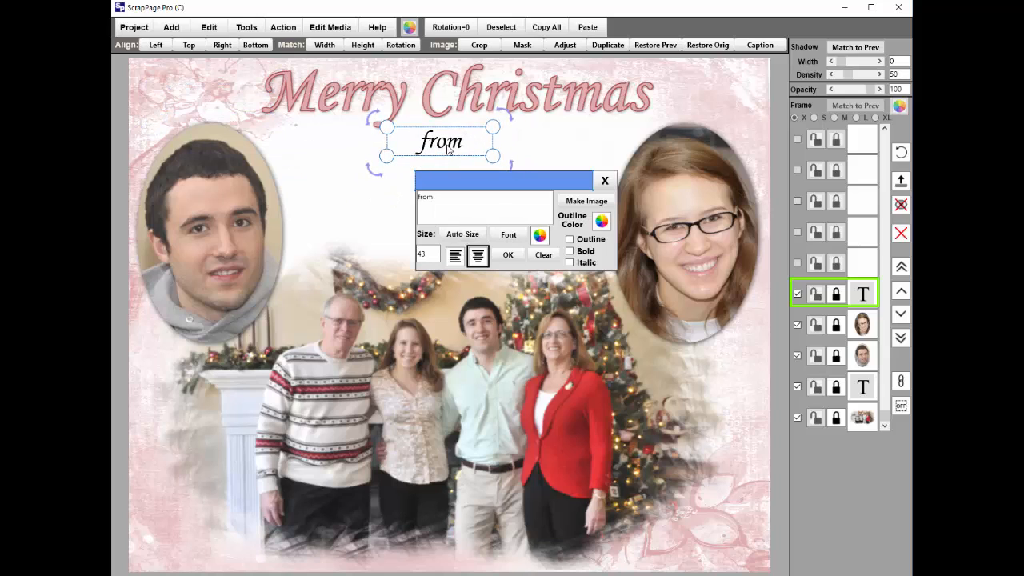
Color the "from" text dark red, picking a darker shade of the last item color
left_click(540, 235)
left_click(524, 234)
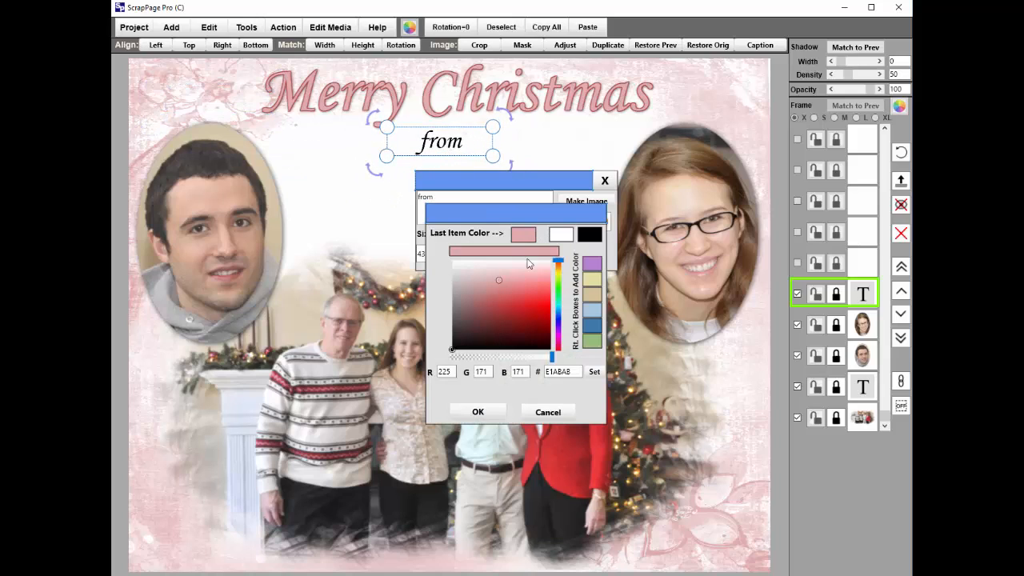
left_click(497, 332)
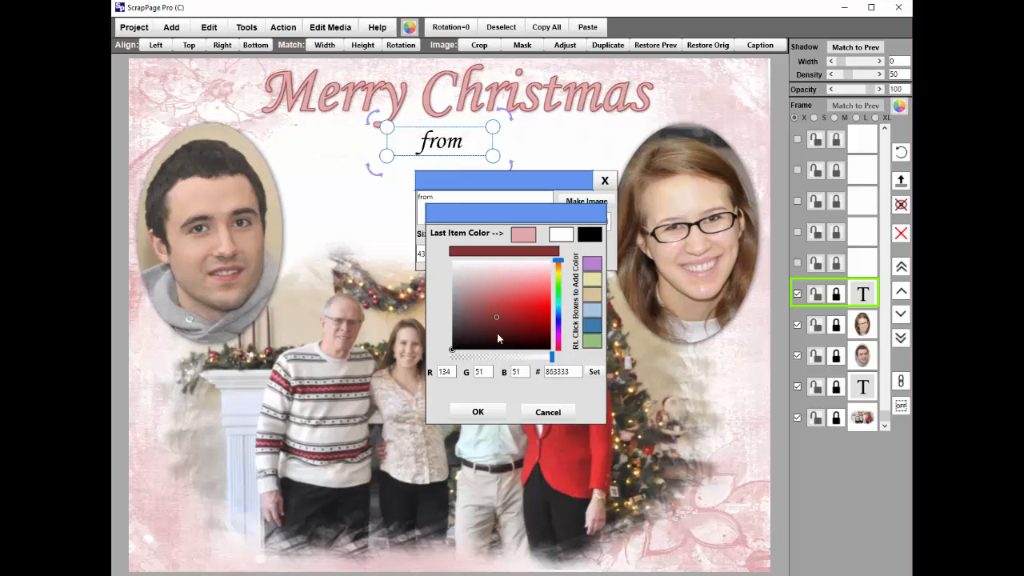
left_click(484, 412)
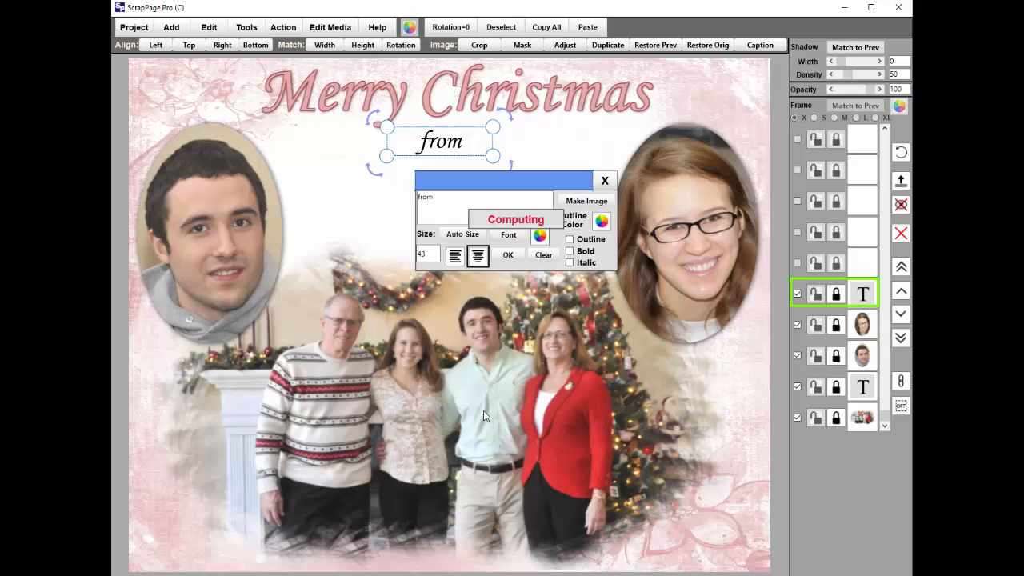
Accept the "from" text and add a text box with the family's name, shrinking the box and auto-sizing its text
left_click(508, 255)
left_click(171, 29)
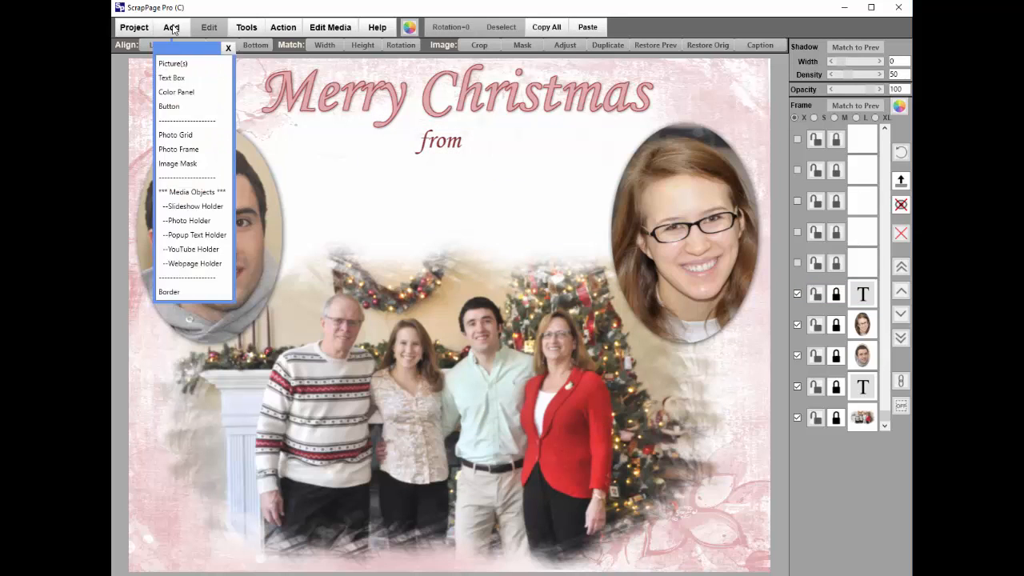
left_click(172, 78)
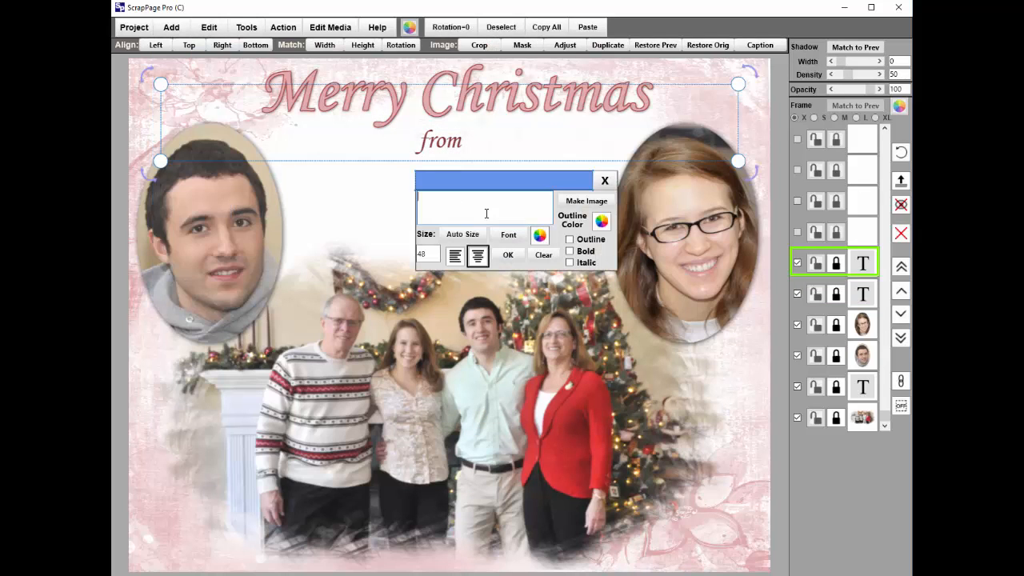
type("The Fitzpatrick's")
left_click_drag(738, 163, 422, 128)
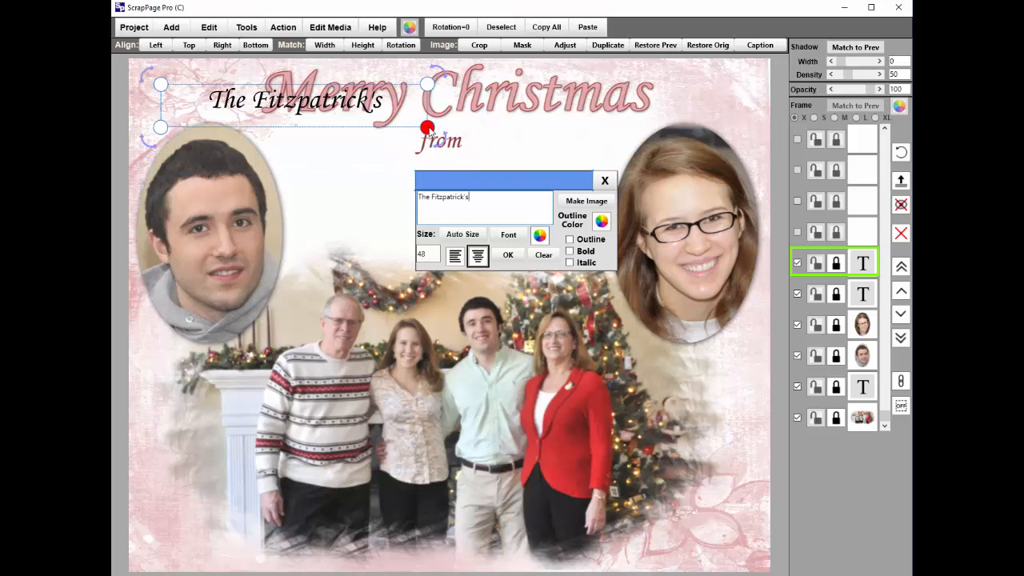
left_click(463, 235)
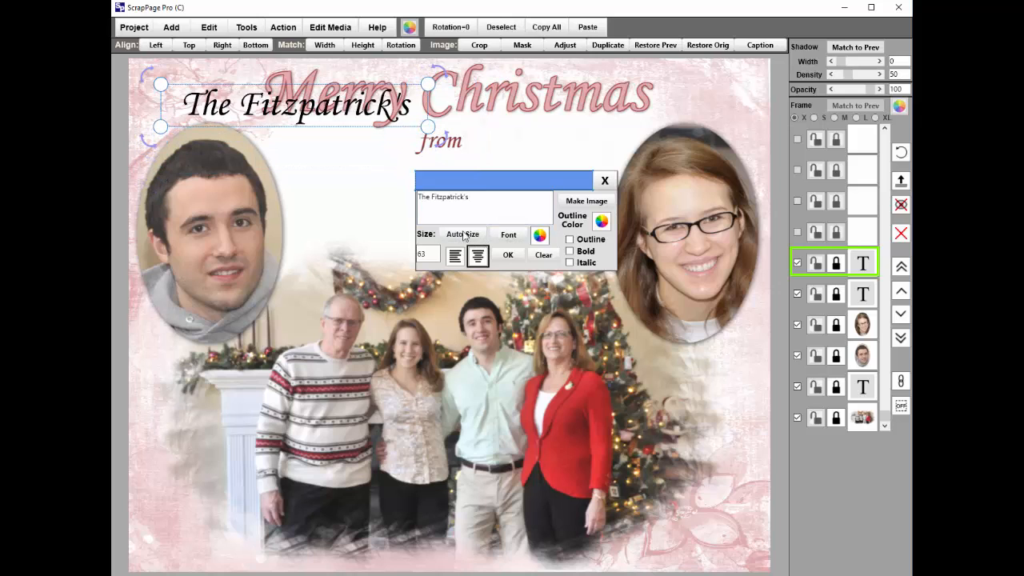
Color the family name text dark red to match the "from" text and accept it
left_click(540, 235)
left_click(478, 411)
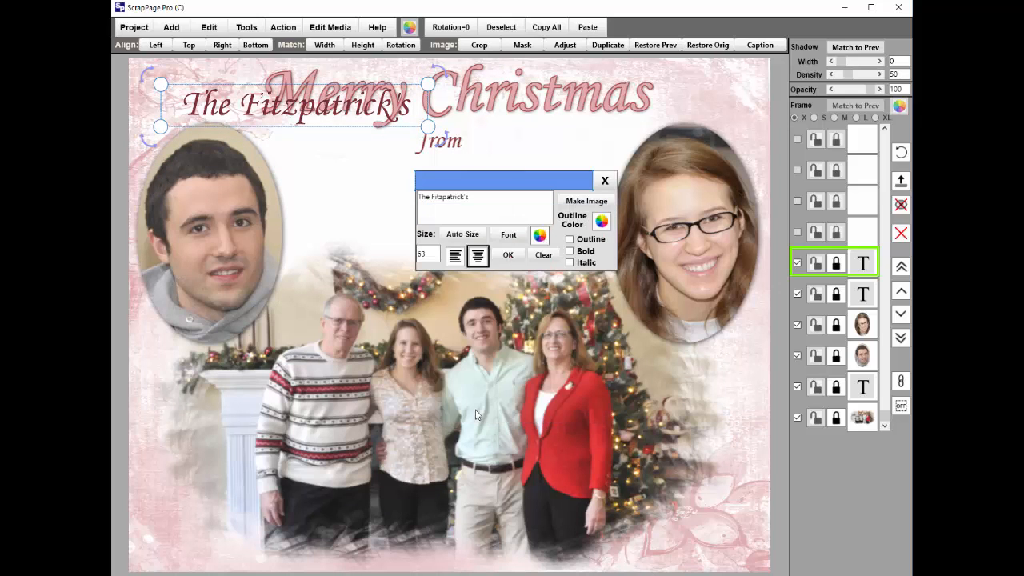
left_click_drag(490, 188, 490, 262)
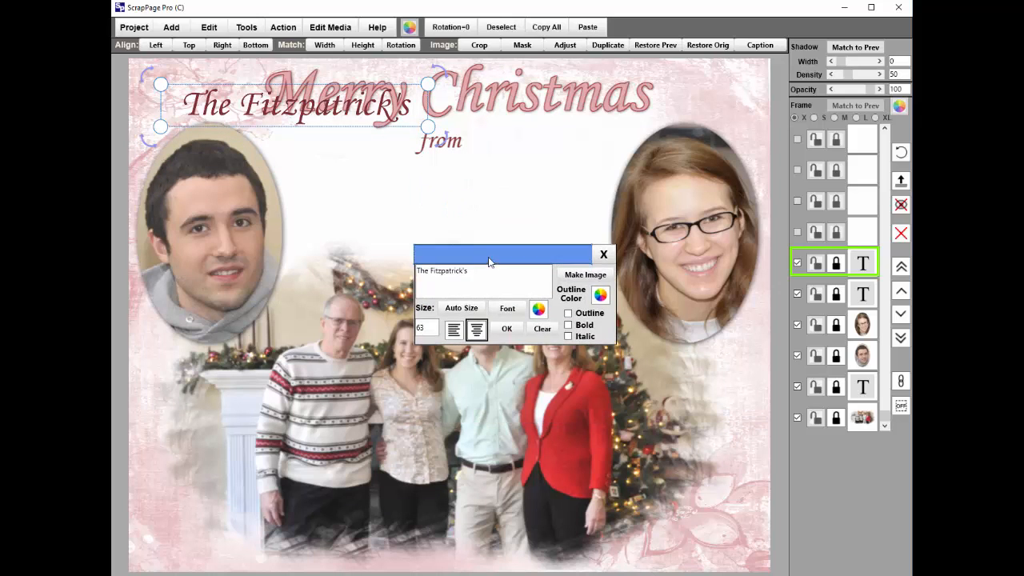
left_click(509, 332)
Move the family name below "from" between the oval portraits and rotate it counterclockwise so it slants upward
left_click(331, 108)
left_click_drag(330, 104, 506, 208)
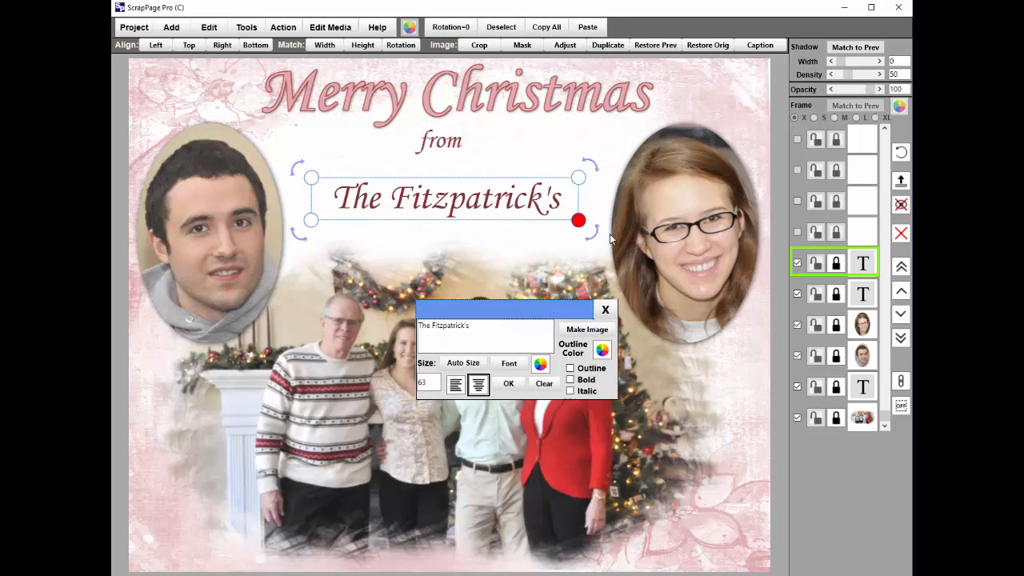
left_click_drag(602, 235, 600, 199)
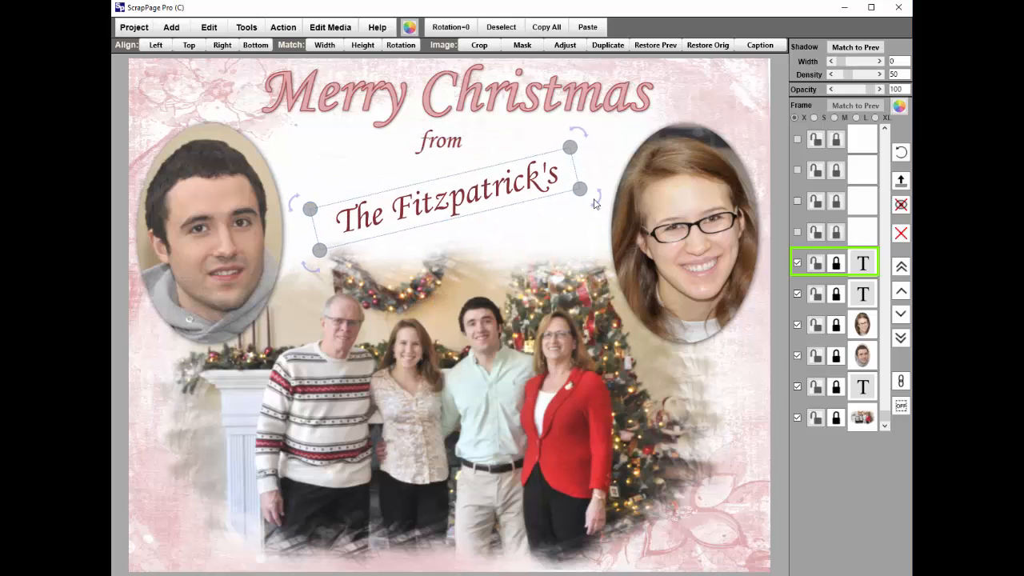
left_click_drag(468, 192, 473, 188)
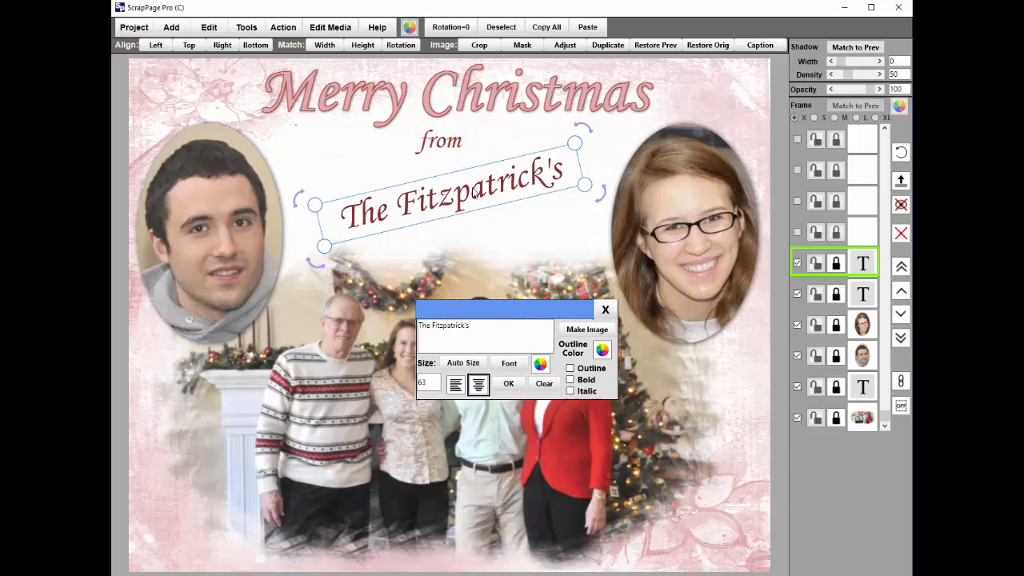
left_click(508, 383)
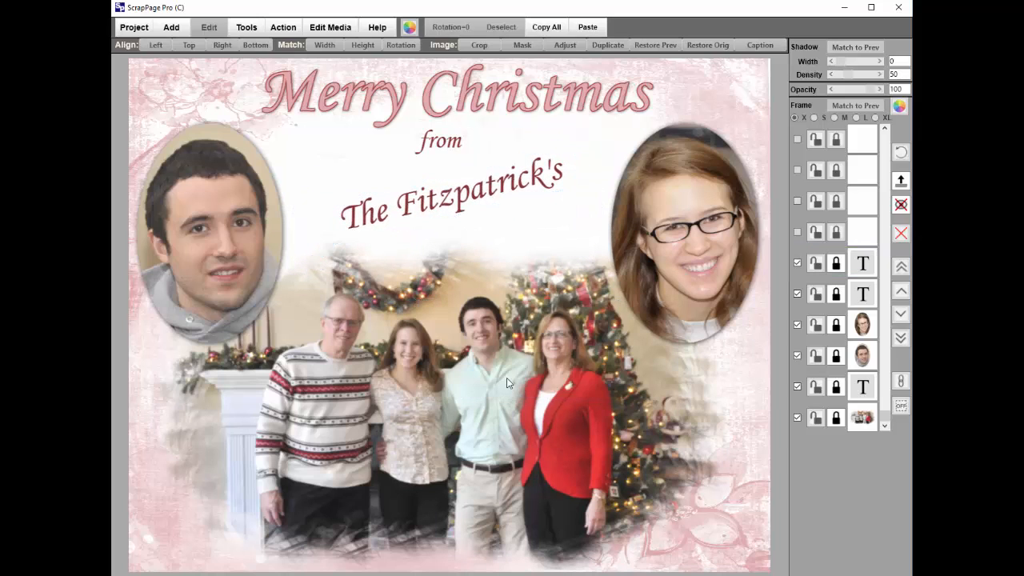
Enlarge the slanted family name box, auto-size its text to fill it, and recenter it between the oval portraits
left_click(399, 202)
left_click_drag(321, 207, 269, 204)
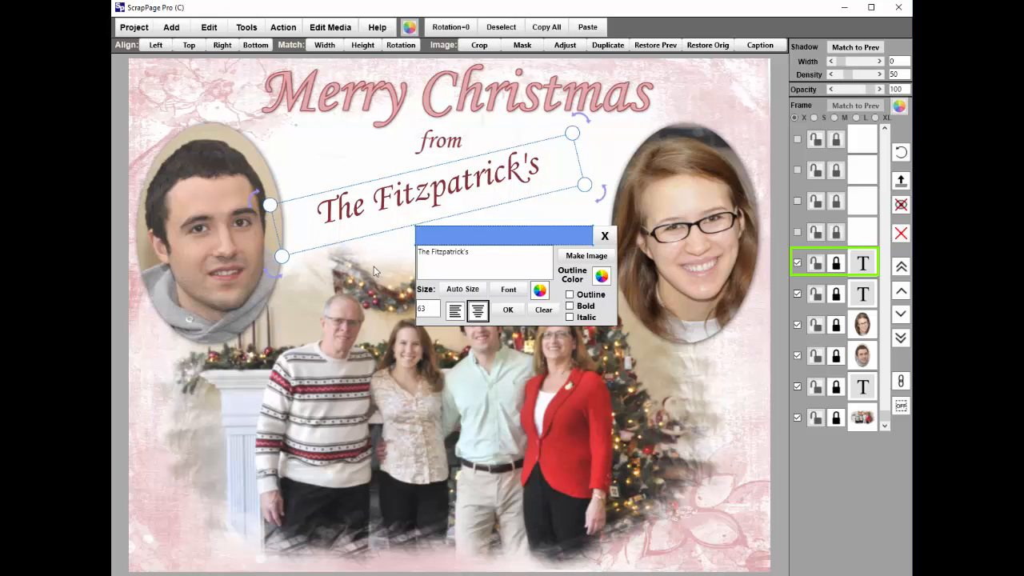
left_click(449, 290)
left_click_drag(442, 206, 477, 200)
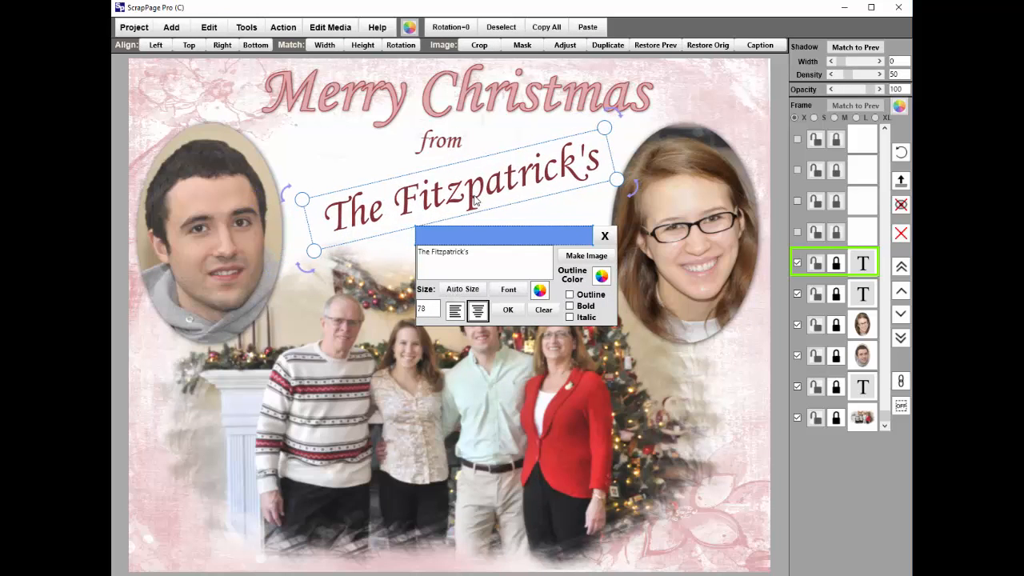
left_click(508, 310)
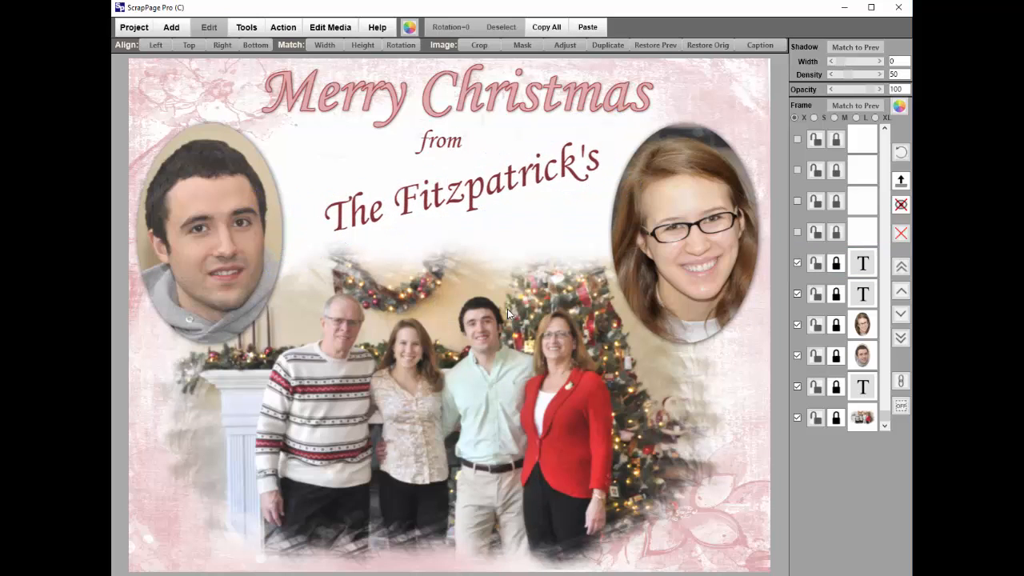